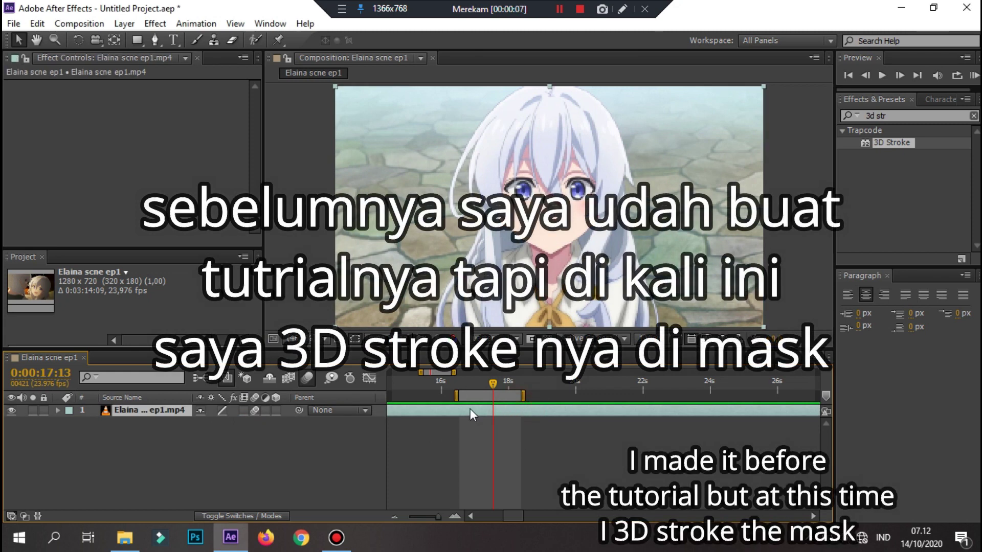
# Step: Duplicate the clip layer, switch to the Pen tool and set the preview resolution to Full
pyautogui.hotkey('ctrl', 'd')
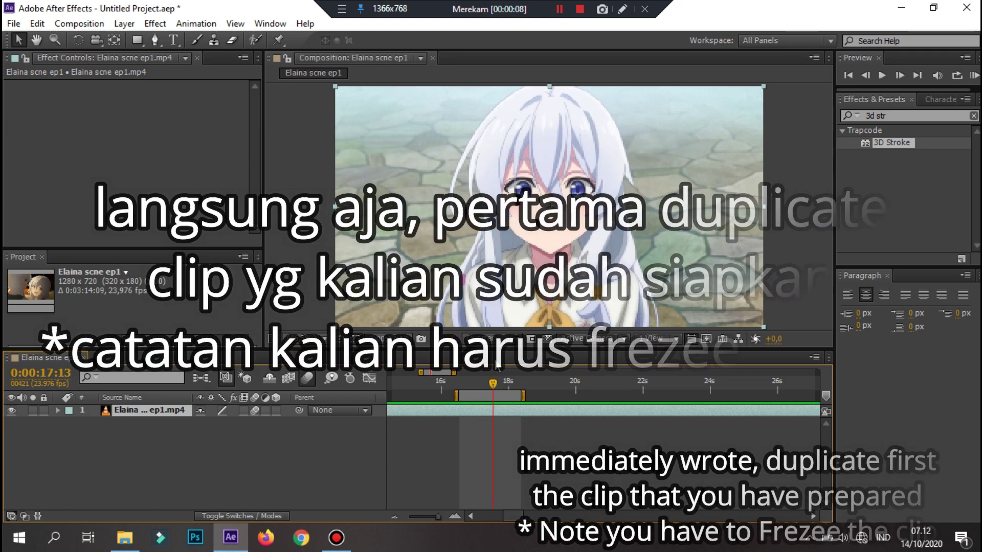
pyautogui.hotkey('ctrl', 'd')
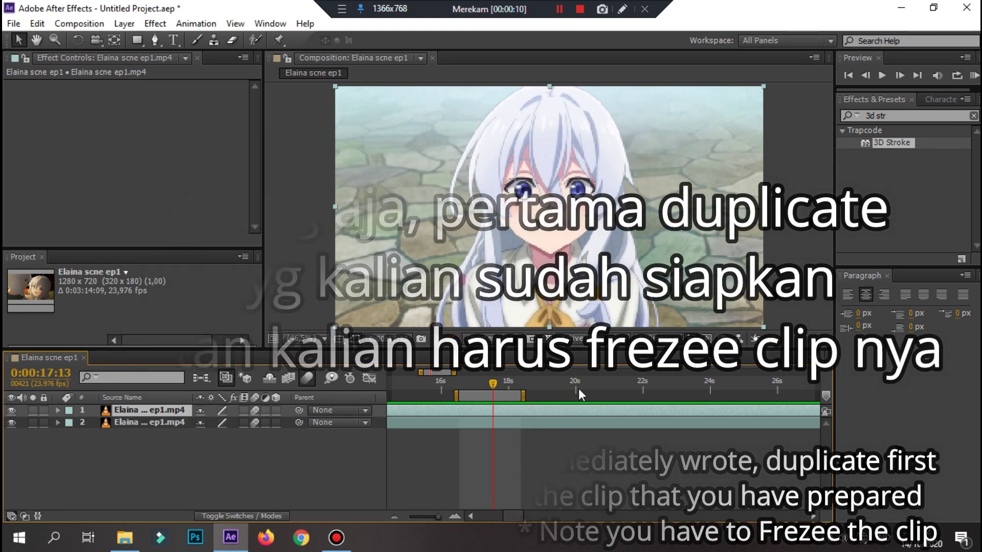
pyautogui.click(155, 40)
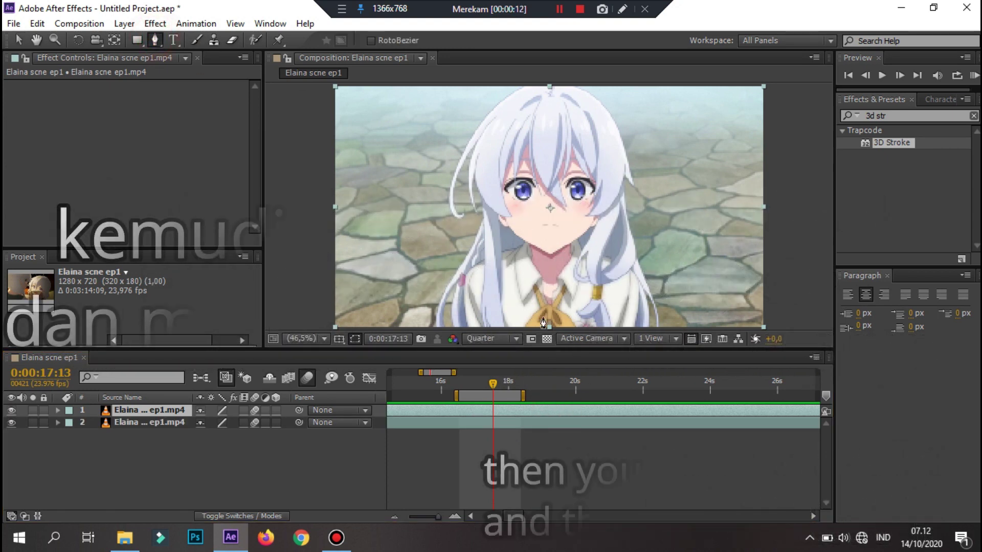
pyautogui.scroll(1, 496, 281)
pyautogui.scroll(1, 496, 281)
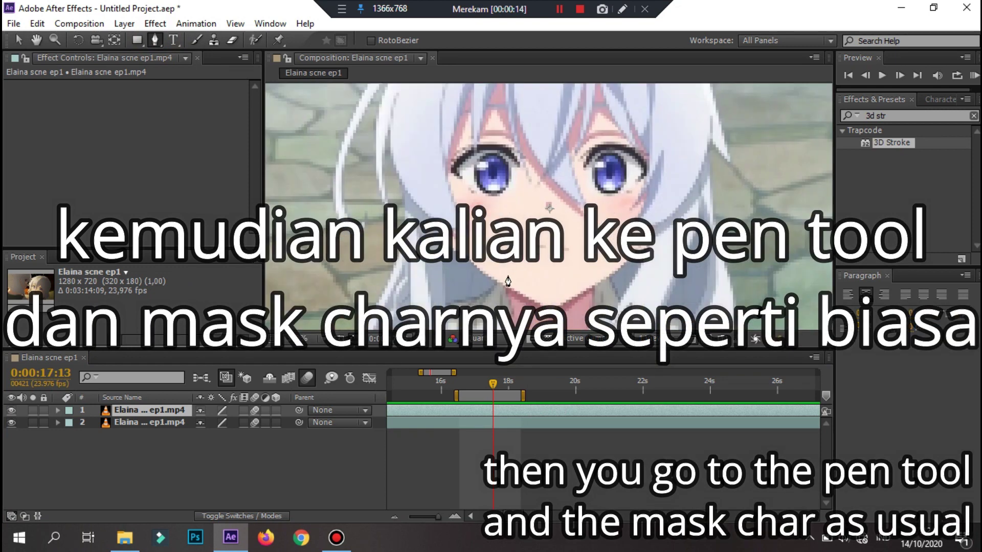
pyautogui.scroll(1, 468, 335)
pyautogui.click(499, 339)
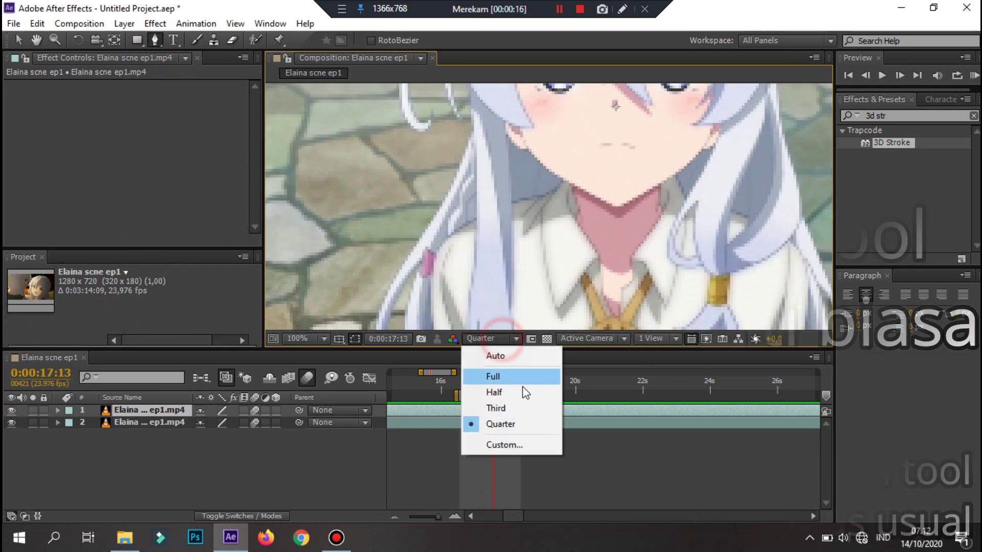
pyautogui.click(519, 377)
pyautogui.scroll(-3, 552, 227)
pyautogui.scroll(8, 541, 274)
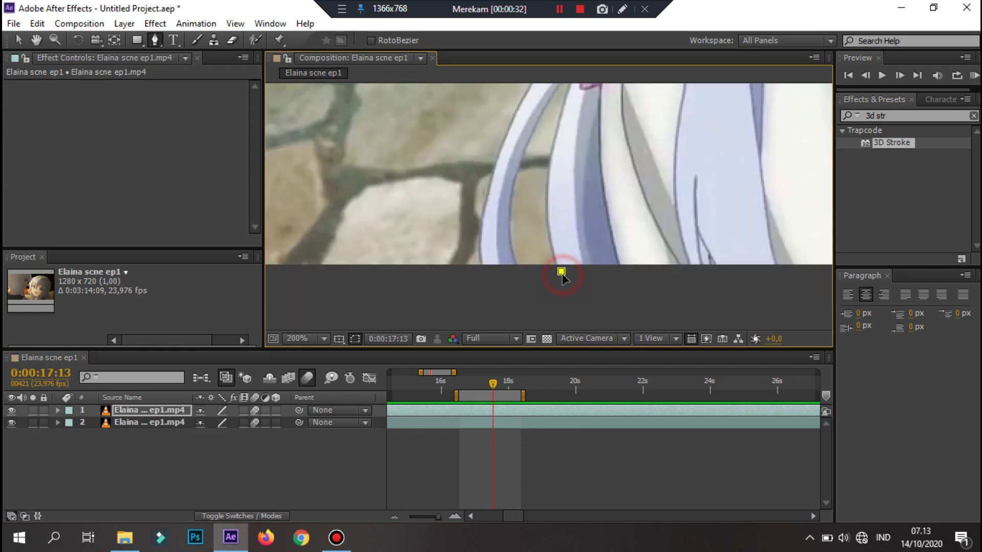
# Step: Start the character mask at her shoulder and trace points along the hair edge to a strand's tip
pyautogui.click(497, 192)
pyautogui.moveTo(493, 208); pyautogui.dragTo(526, 191)
pyautogui.click(461, 136)
pyautogui.moveTo(460, 136)
pyautogui.mouseDown()
pyautogui.moveTo(467, 110)
pyautogui.moveTo(543, 112)
pyautogui.moveTo(465, 193)
pyautogui.moveTo(495, 212)
pyautogui.moveTo(544, 149)
pyautogui.moveTo(505, 113)
pyautogui.moveTo(550, 261)
pyautogui.mouseUp()
pyautogui.click(550, 167)
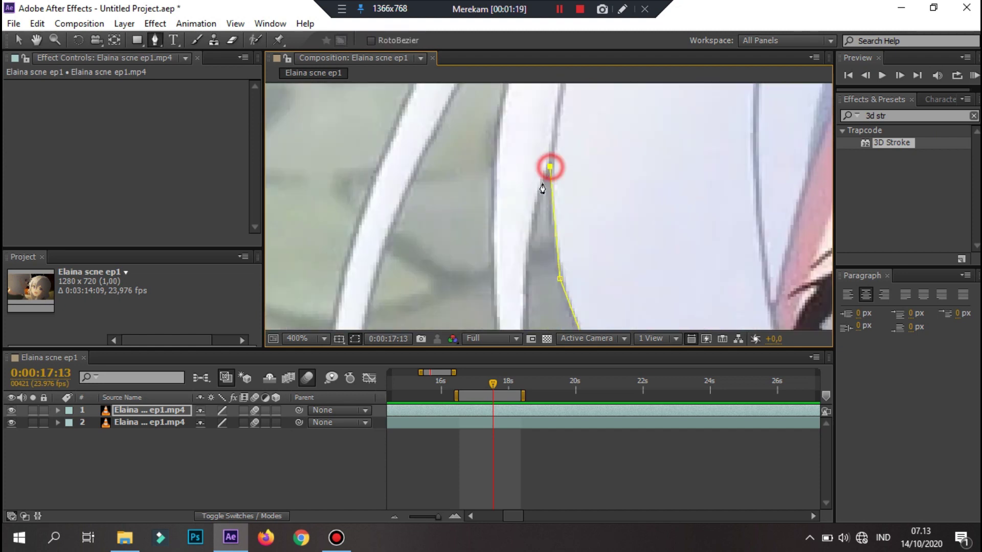
pyautogui.moveTo(544, 186); pyautogui.dragTo(532, 222)
pyautogui.click(529, 237)
pyautogui.moveTo(489, 161)
pyautogui.mouseDown()
pyautogui.moveTo(510, 302)
pyautogui.moveTo(526, 215)
pyautogui.moveTo(486, 248)
pyautogui.mouseUp()
pyautogui.click(553, 265)
# Step: Continue the mask along the hair beside the eye to complete the character outline
pyautogui.scroll(-2, 554, 266)
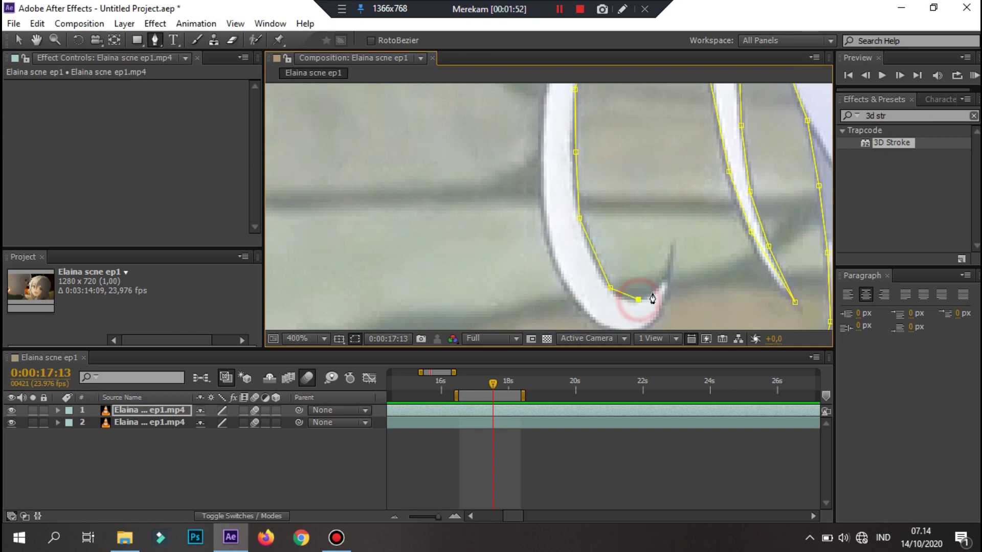
pyautogui.moveTo(653, 296); pyautogui.dragTo(677, 202)
pyautogui.moveTo(526, 256)
pyautogui.mouseDown()
pyautogui.moveTo(572, 100)
pyautogui.moveTo(592, 121)
pyautogui.moveTo(629, 81)
pyautogui.moveTo(649, 137)
pyautogui.moveTo(650, 213)
pyautogui.moveTo(561, 193)
pyautogui.moveTo(579, 167)
pyautogui.moveTo(587, 182)
pyautogui.mouseUp()
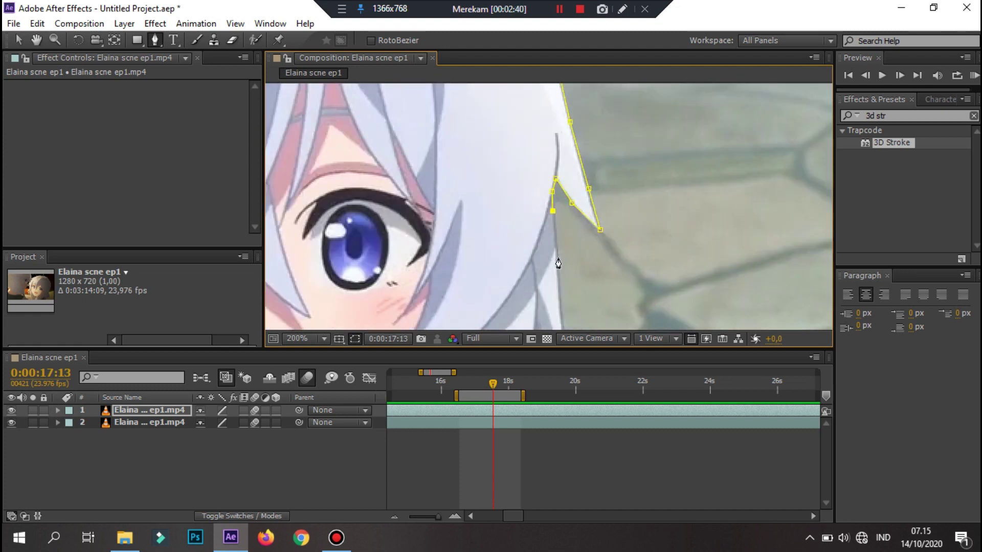
pyautogui.moveTo(558, 264); pyautogui.dragTo(542, 193)
pyautogui.click(542, 193)
pyautogui.moveTo(555, 245); pyautogui.dragTo(531, 175)
pyautogui.moveTo(558, 270)
pyautogui.mouseDown()
pyautogui.moveTo(587, 274)
pyautogui.moveTo(575, 216)
pyautogui.mouseUp()
pyautogui.scroll(1, 571, 208)
pyautogui.scroll(1, 545, 200)
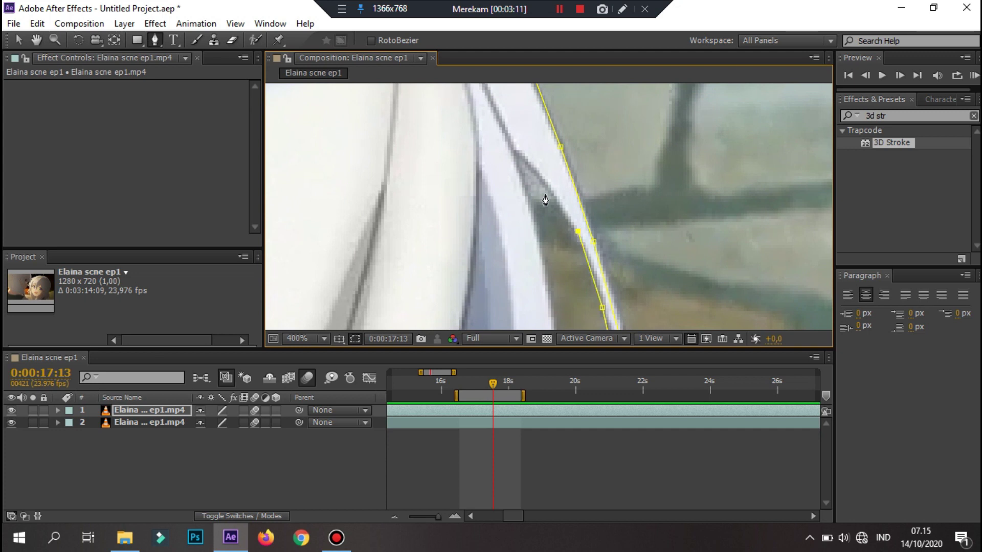
pyautogui.scroll(-1, 550, 317)
pyautogui.scroll(-1, 491, 245)
pyautogui.moveTo(487, 251); pyautogui.dragTo(708, 259)
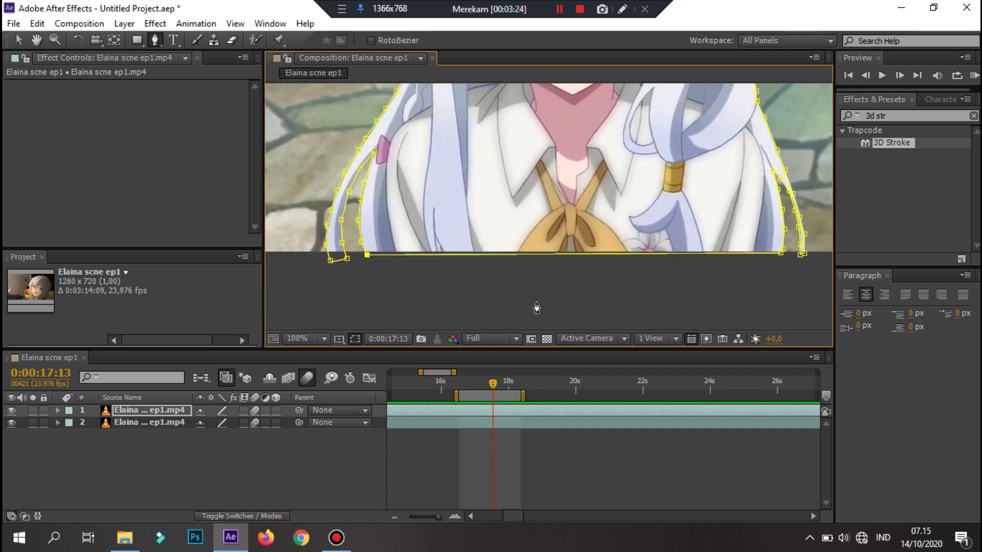
# Step: Hide the lower copy and the mask outline, and set magnification to Fit
pyautogui.click(12, 423)
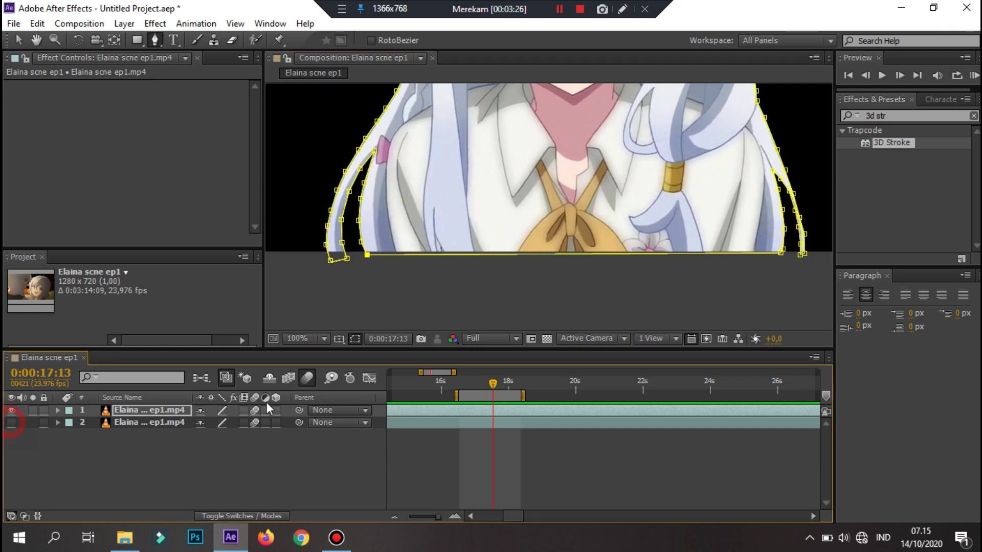
pyautogui.click(545, 453)
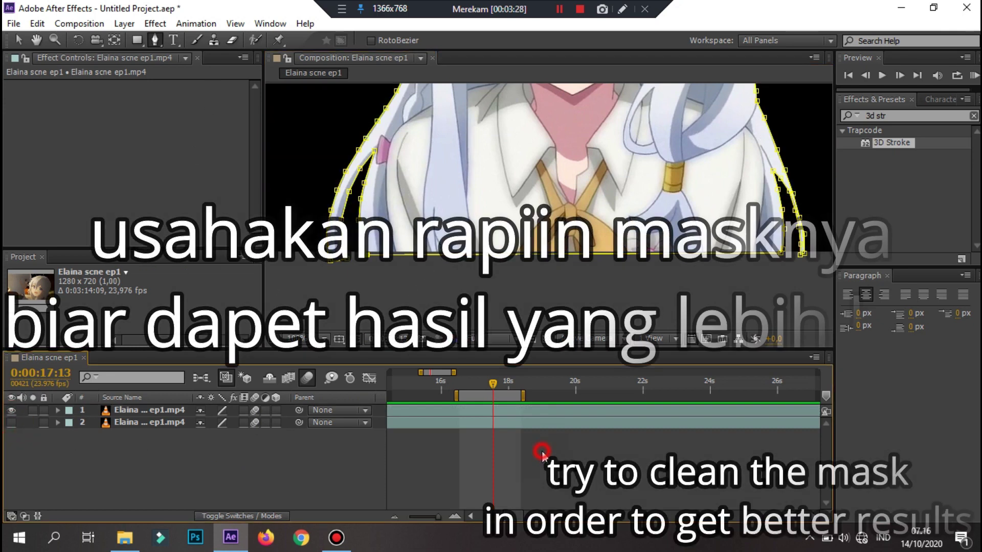
pyautogui.scroll(-1, 593, 137)
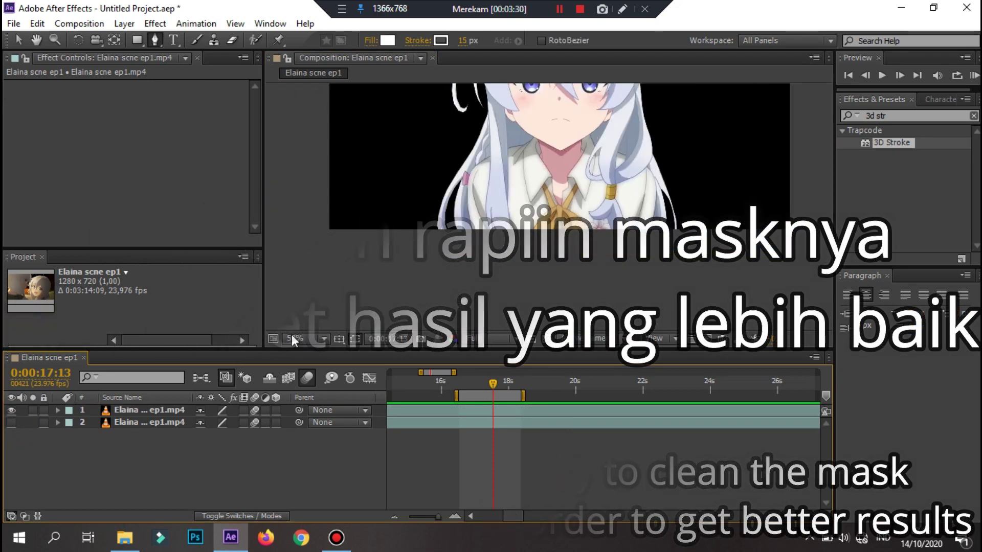
pyautogui.click(307, 338)
pyautogui.click(353, 79)
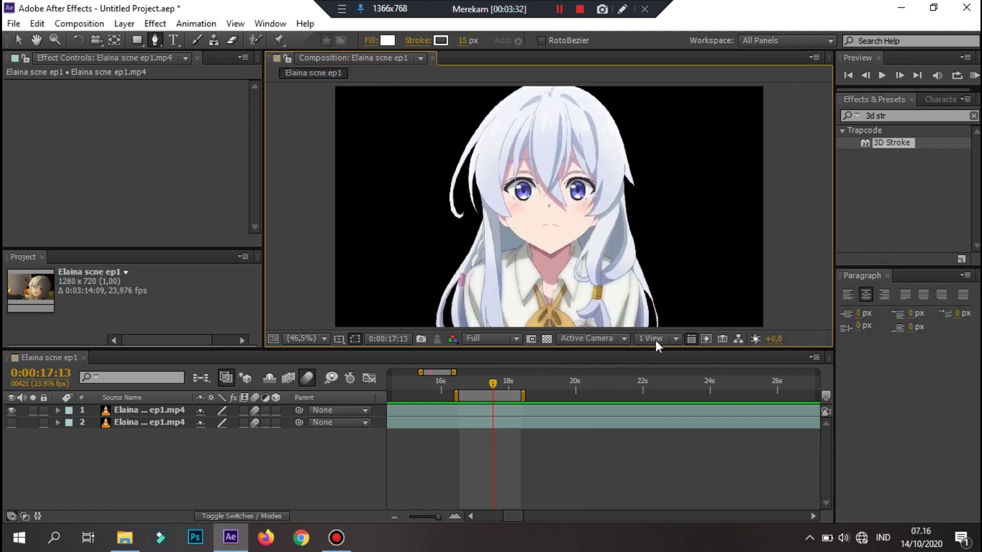
pyautogui.click(525, 472)
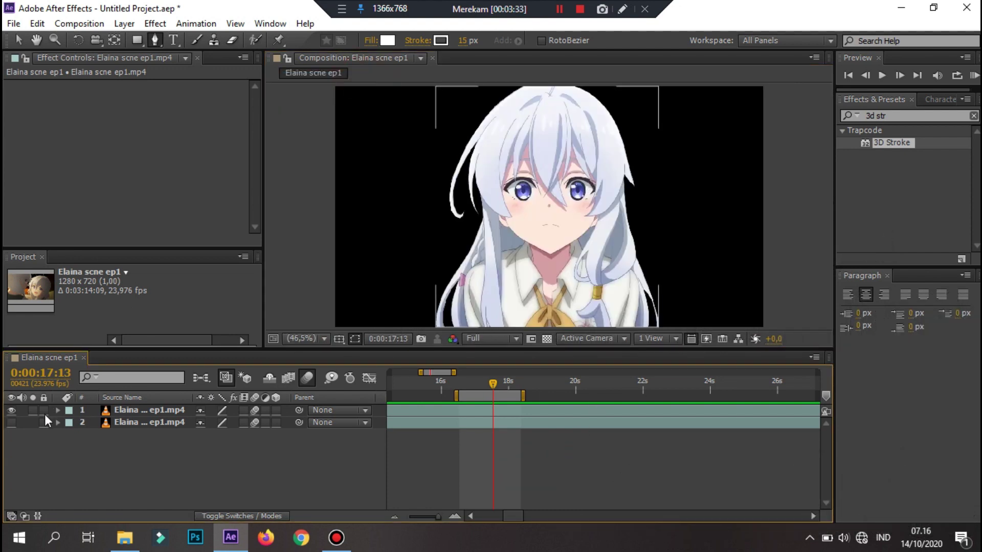
# Step: Show the lower copy again and select the masked top layer to check its mask
pyautogui.click(11, 422)
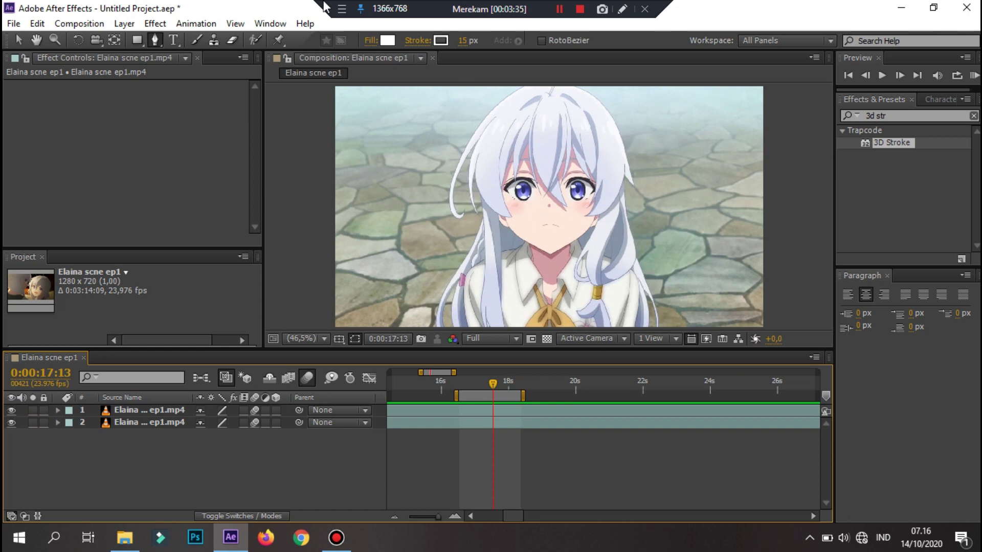
pyautogui.click(15, 40)
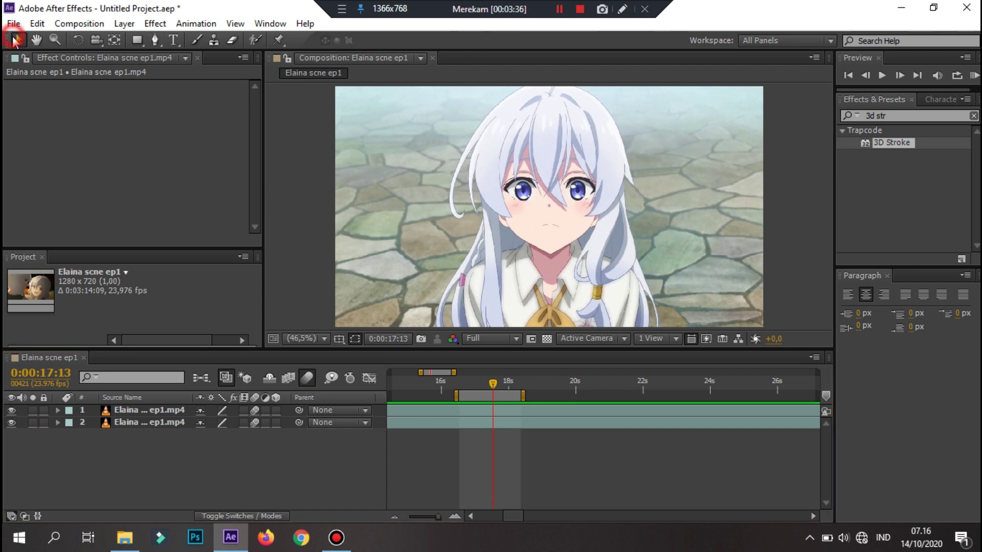
pyautogui.click(492, 418)
pyautogui.click(500, 412)
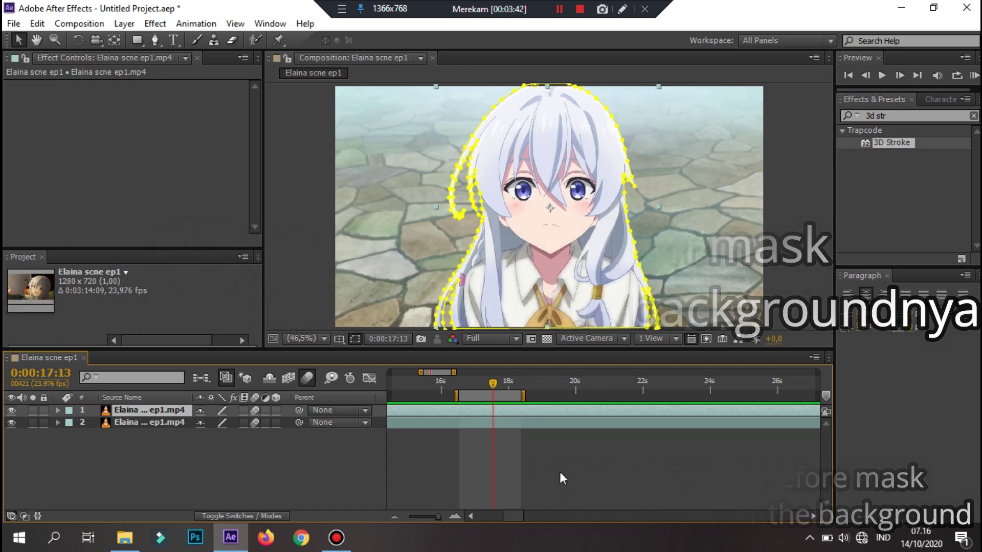
pyautogui.click(518, 445)
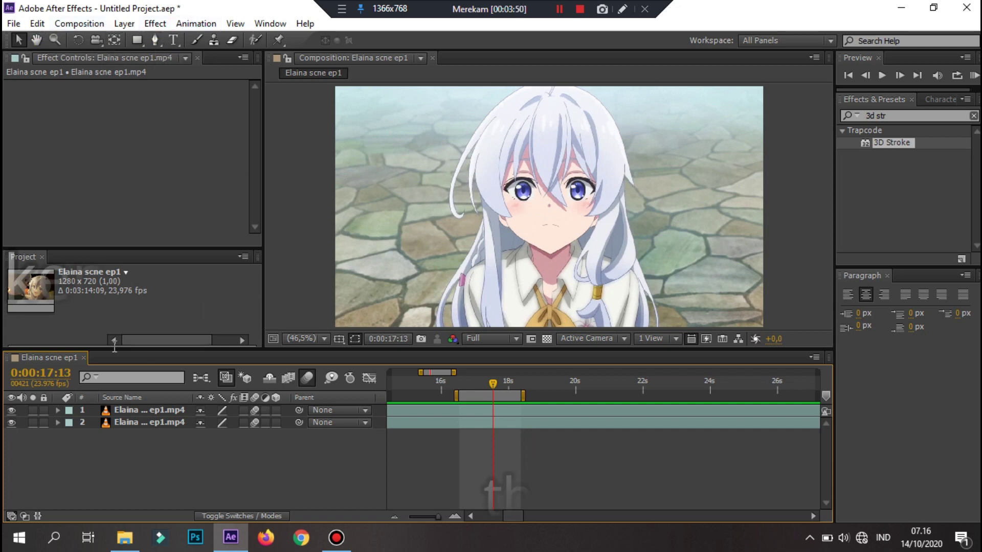
pyautogui.click(115, 453)
# Step: Add a black 1280×720 solid named Black Solid 2 and turn off its visibility
pyautogui.rightClick(115, 453)
pyautogui.moveTo(307, 302)
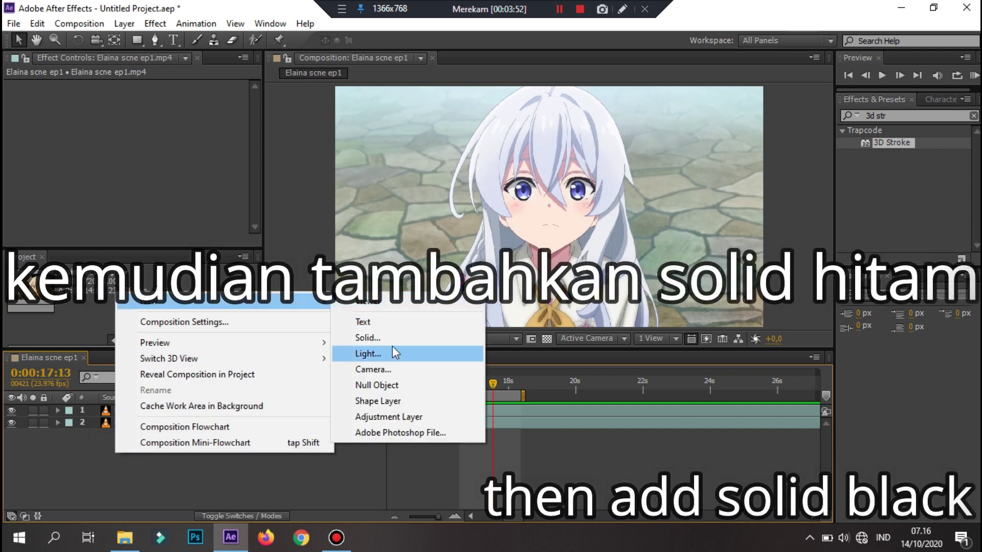
pyautogui.click(432, 340)
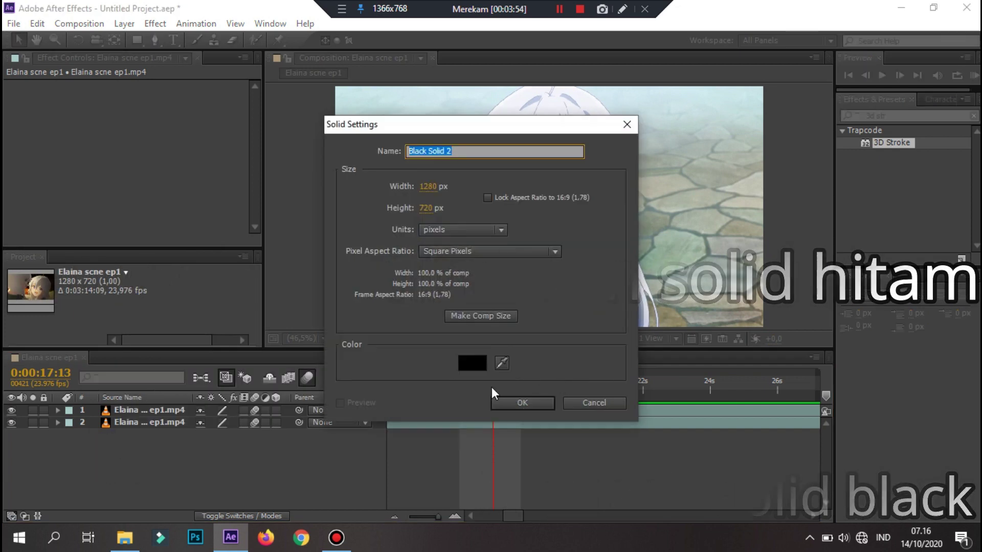
pyautogui.click(509, 404)
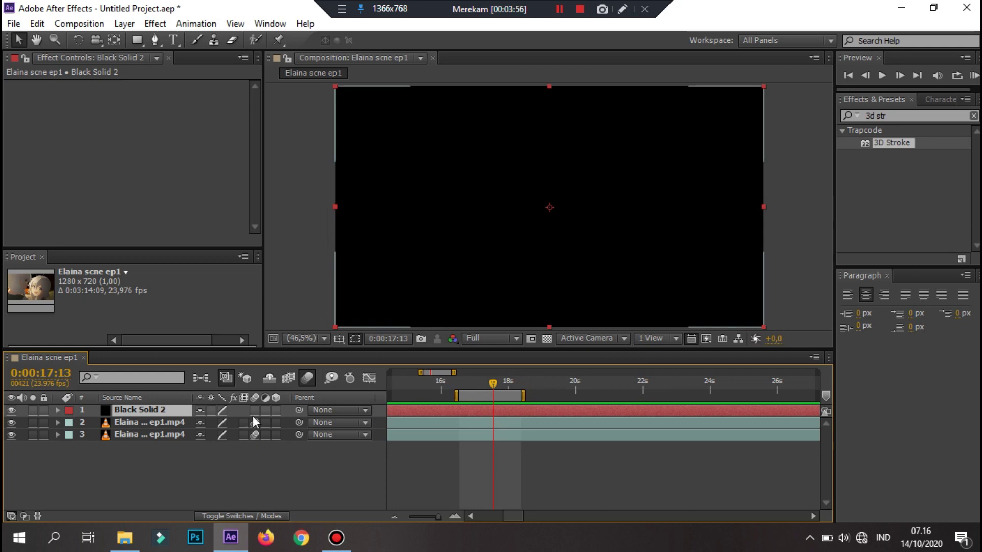
pyautogui.click(13, 411)
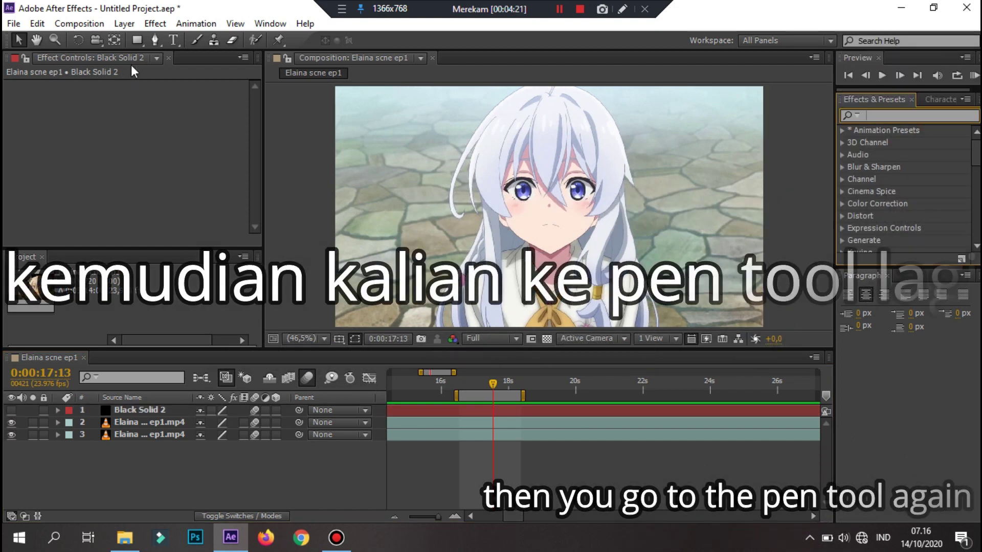
# Step: Draw an open curved mask on Black Solid 2 from the frame's right and adjust its points into an S-shaped spiral
pyautogui.click(156, 40)
pyautogui.click(511, 410)
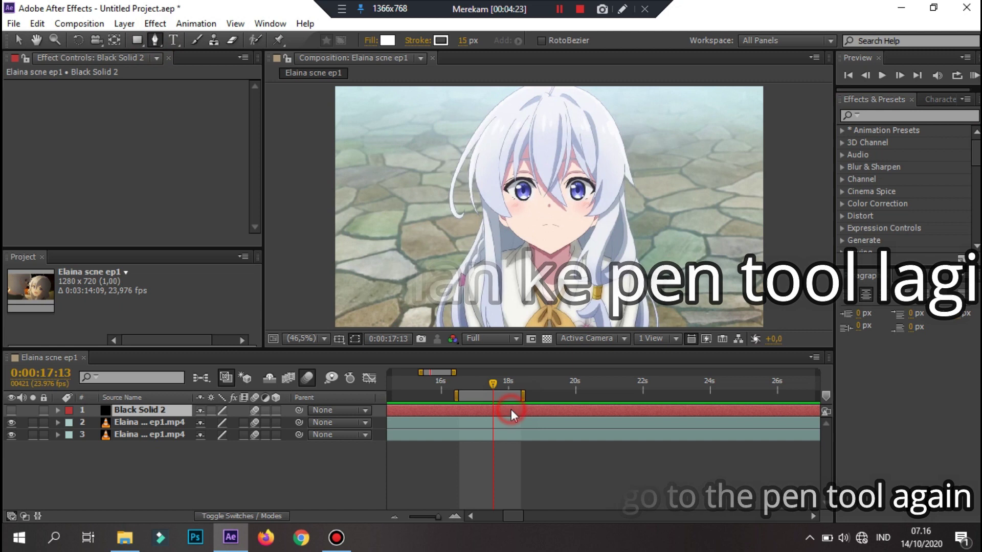
pyautogui.click(773, 309)
pyautogui.moveTo(397, 297); pyautogui.dragTo(397, 235)
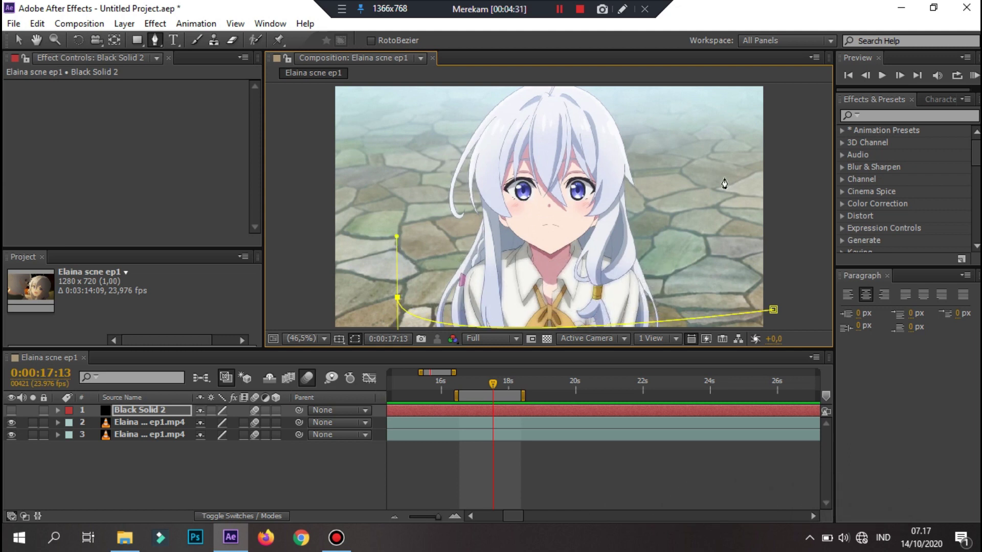
pyautogui.moveTo(675, 189); pyautogui.dragTo(673, 131)
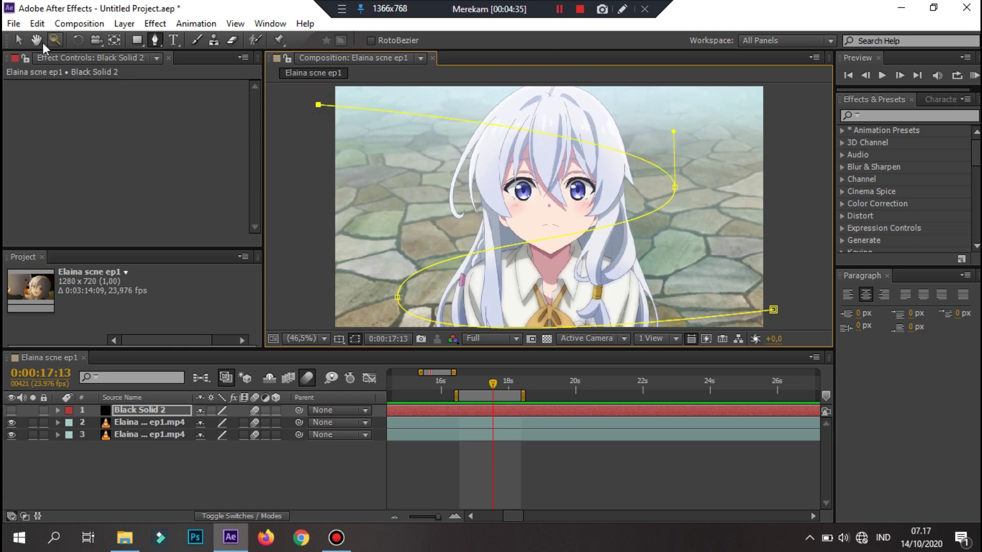
pyautogui.moveTo(408, 285); pyautogui.dragTo(418, 275)
pyautogui.moveTo(676, 189); pyautogui.dragTo(666, 187)
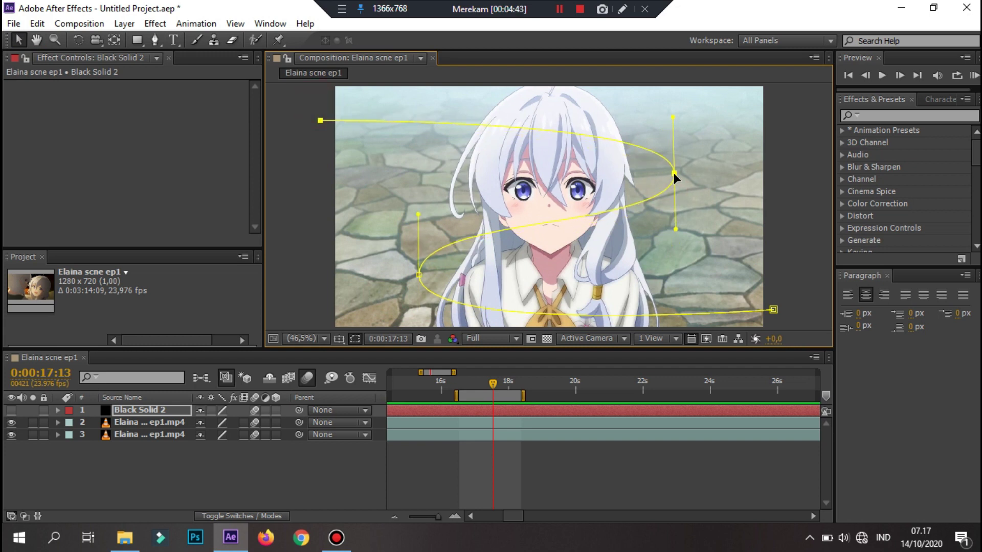
pyautogui.moveTo(673, 173); pyautogui.dragTo(673, 173)
pyautogui.click(590, 409)
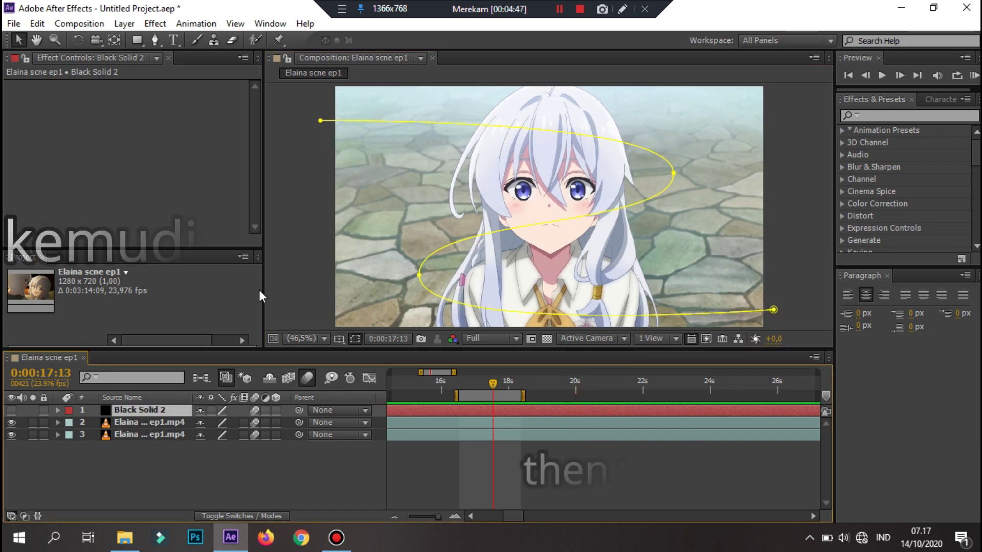
# Step: Make Black Solid 2 visible and apply Trapcode 3D Stroke to it from a '3d stroke' search
pyautogui.click(12, 410)
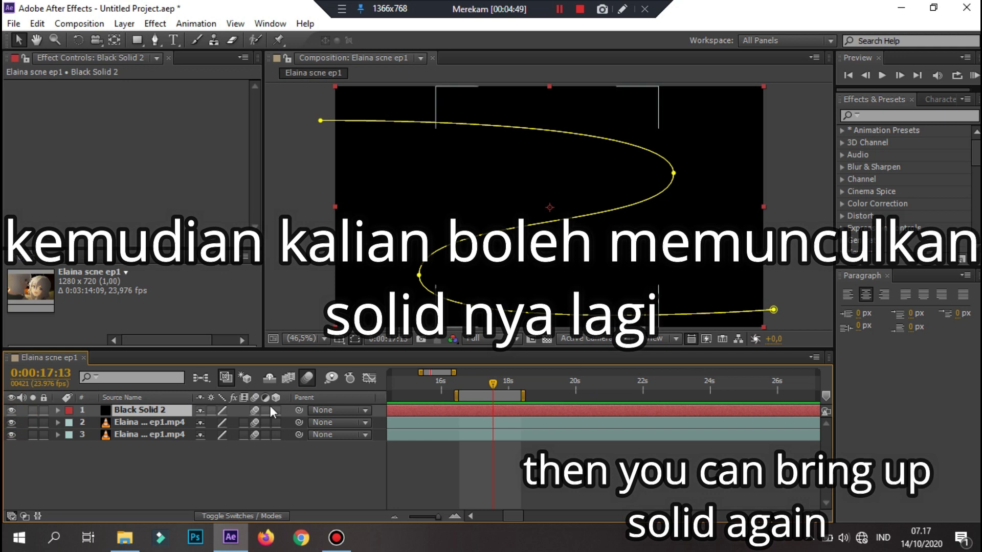
pyautogui.click(895, 113)
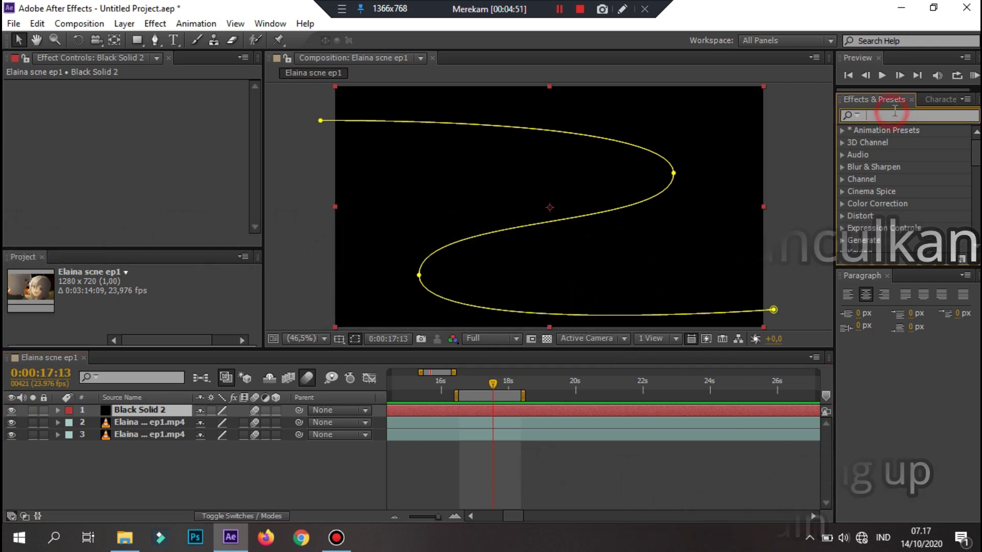
pyautogui.write('3d s')
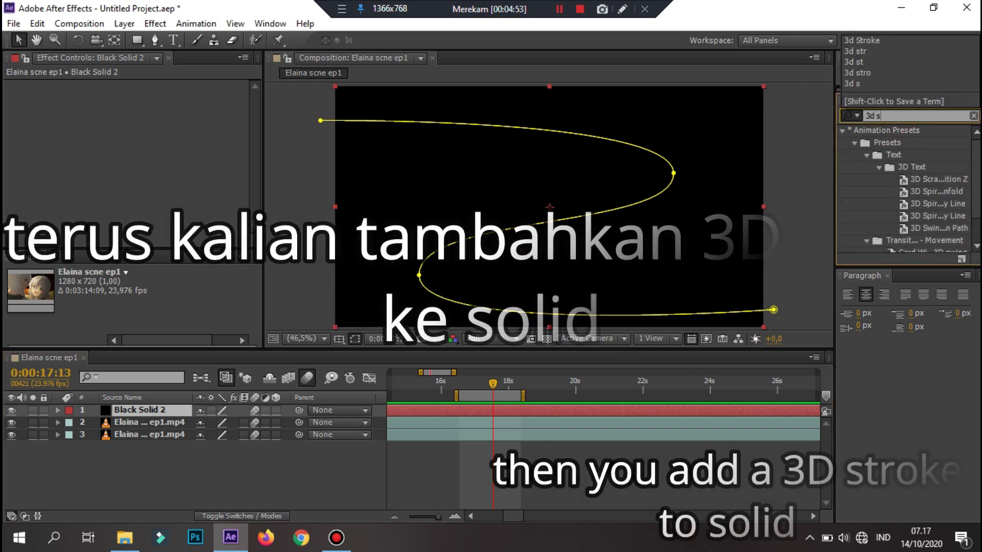
pyautogui.write('troke')
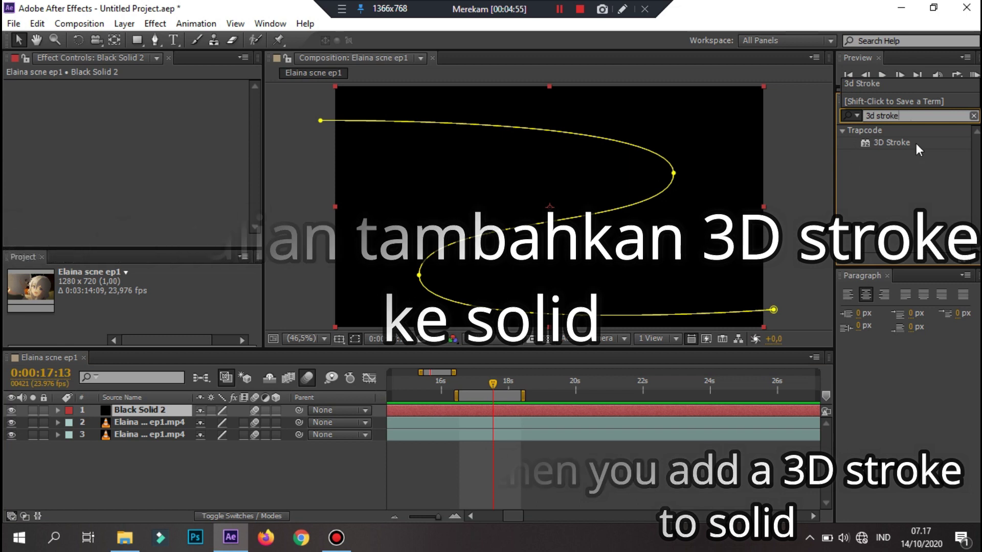
pyautogui.moveTo(900, 143); pyautogui.dragTo(584, 413)
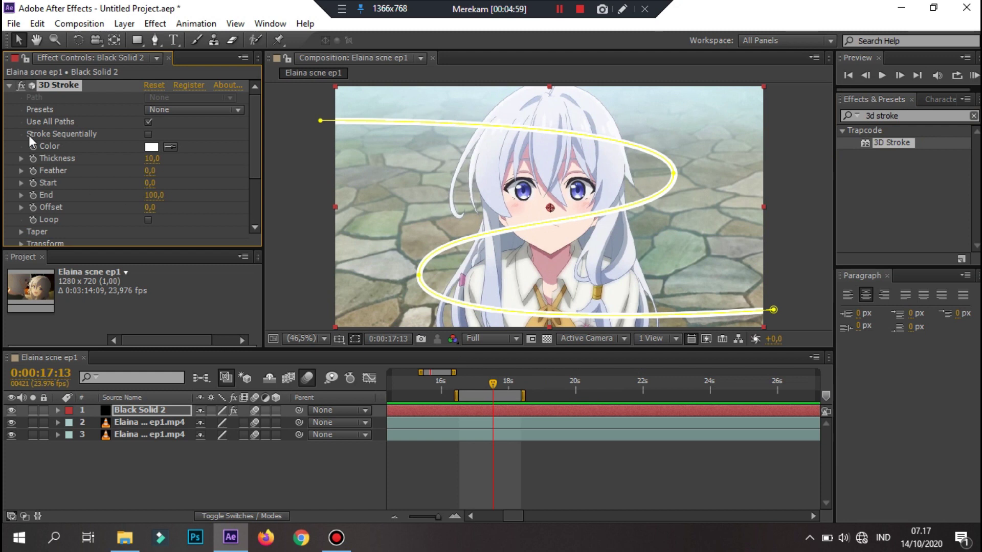
# Step: Set the stroke Thickness to 15, enable Taper, and set preview resolution to Quarter
pyautogui.click(152, 159)
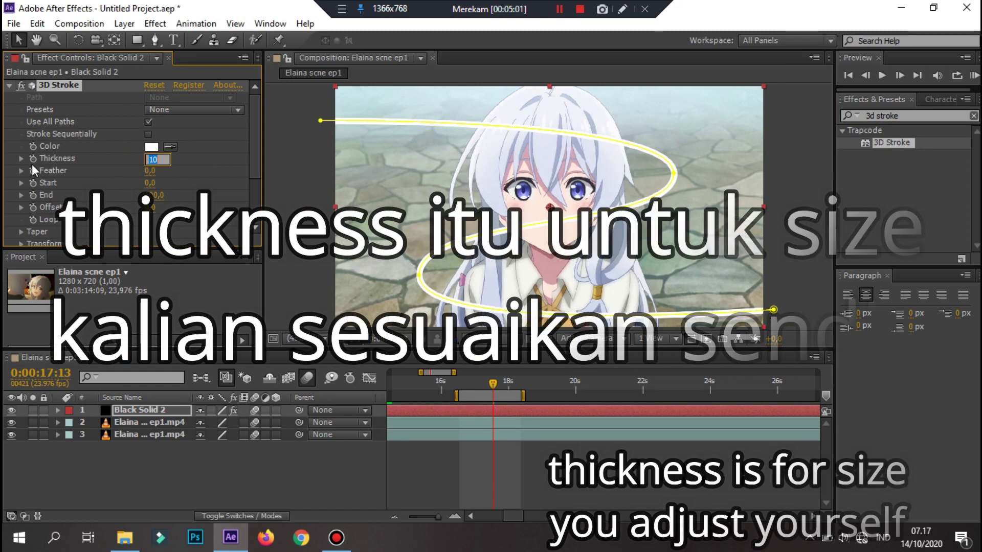
pyautogui.write('15')
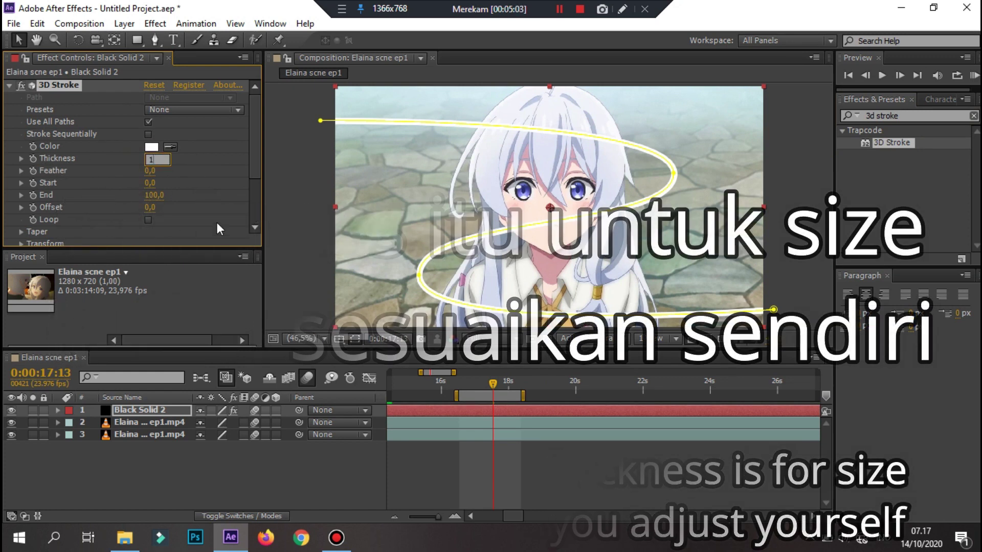
pyautogui.click(204, 157)
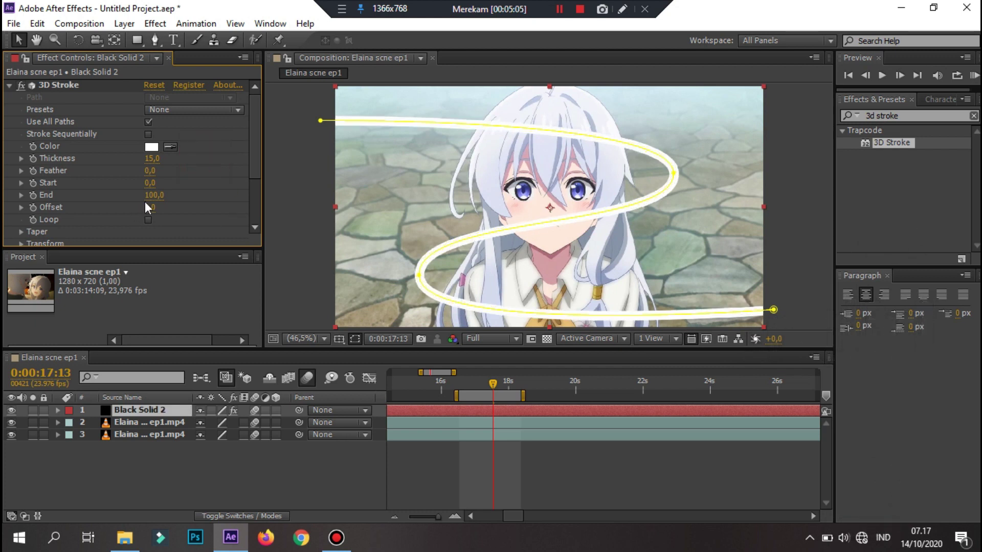
pyautogui.scroll(-3, 146, 202)
pyautogui.click(21, 199)
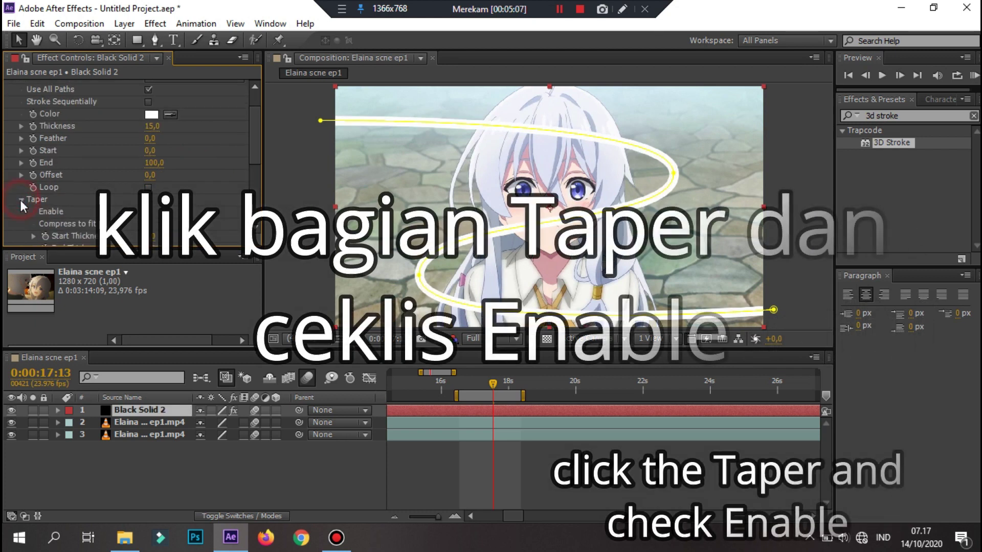
pyautogui.scroll(-6, 38, 143)
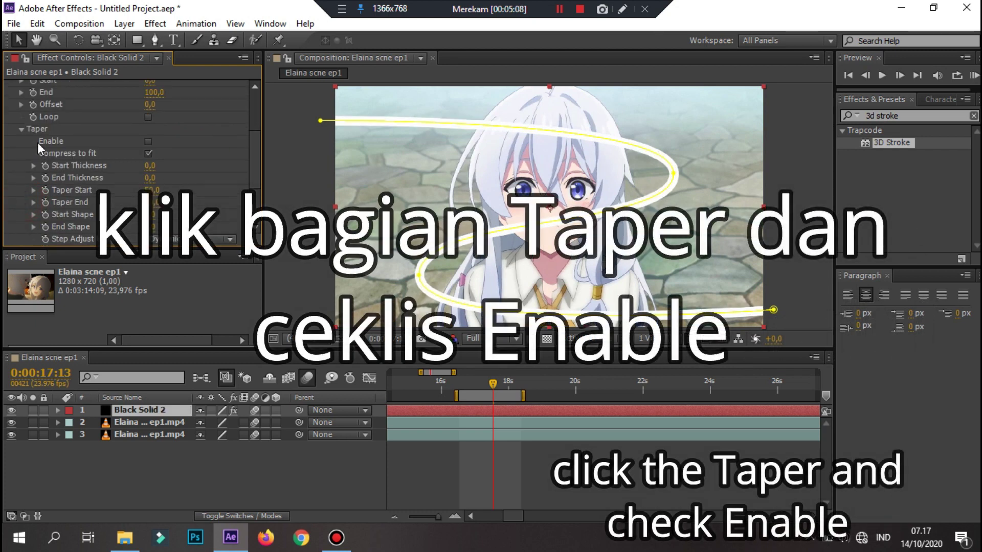
pyautogui.click(148, 142)
pyautogui.scroll(6, 182, 167)
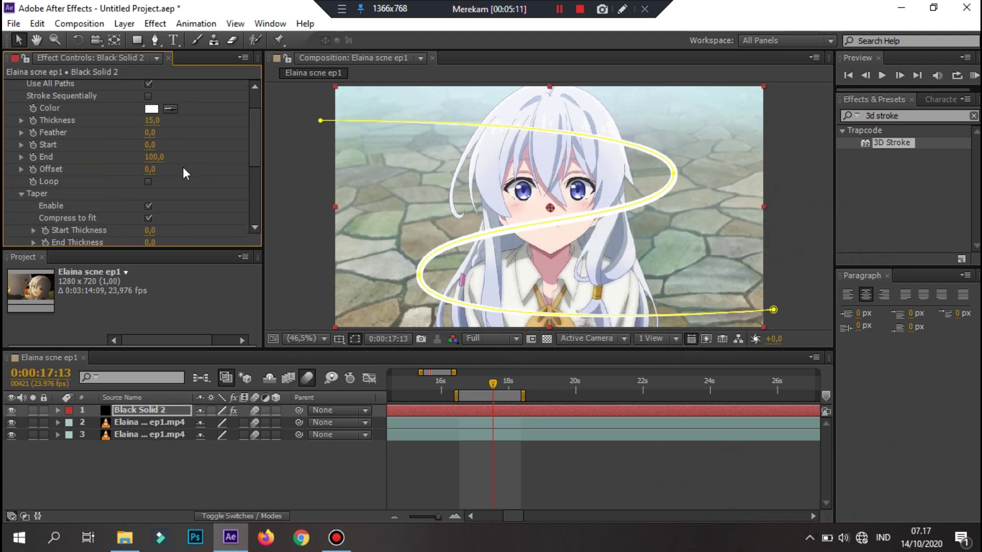
pyautogui.scroll(3, 182, 170)
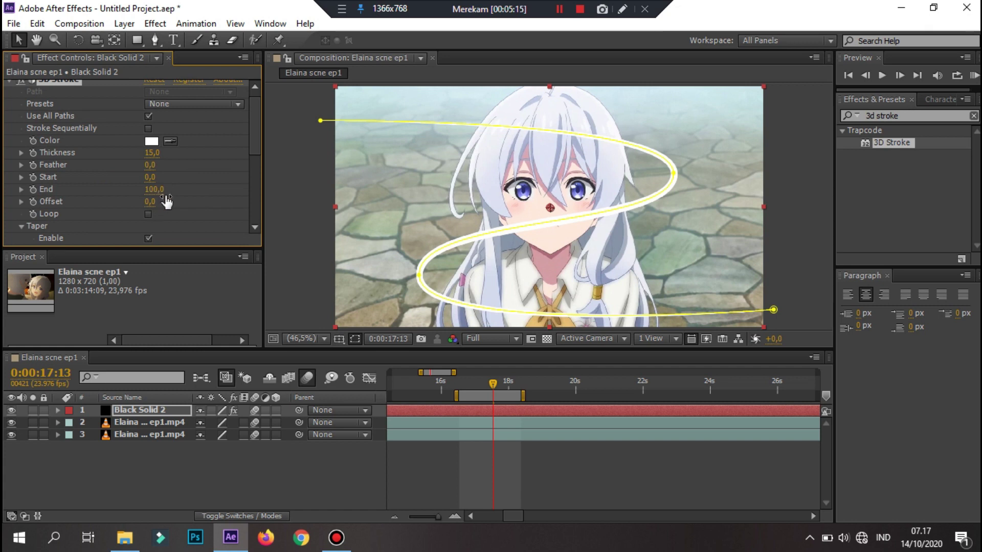
pyautogui.click(490, 341)
pyautogui.click(500, 424)
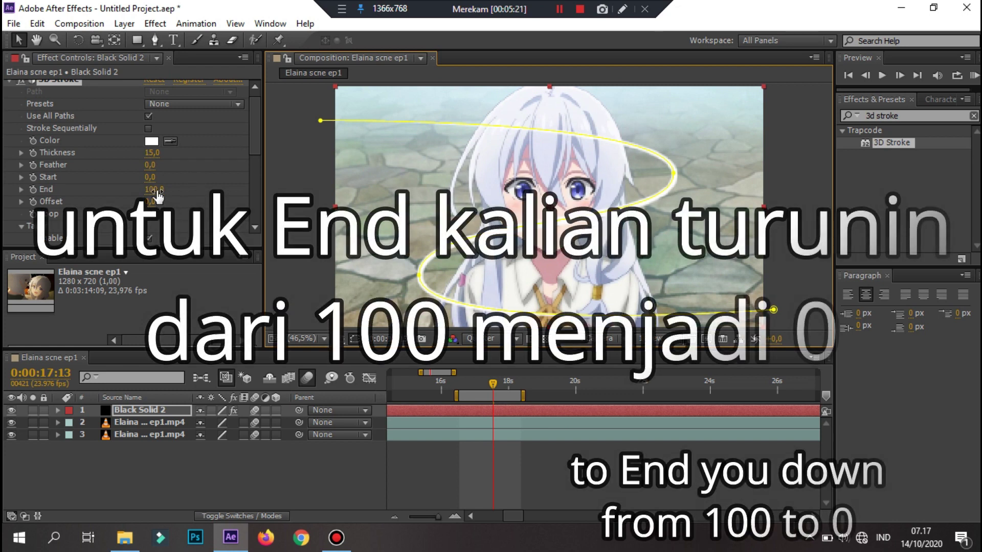
# Step: Keyframe the stroke End from 0 to 100, retime the keyframes, and preview the draw-on
pyautogui.moveTo(154, 189); pyautogui.dragTo(50, 176)
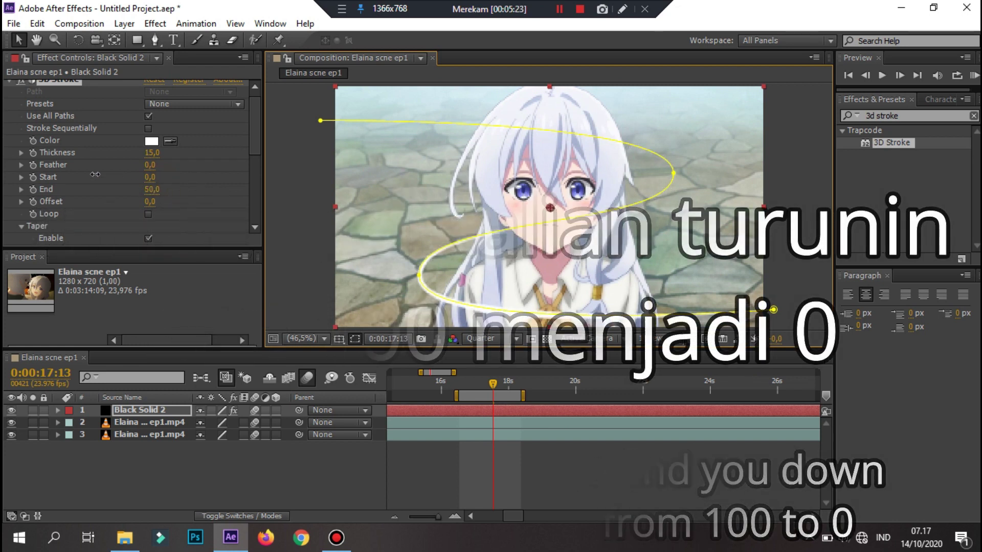
pyautogui.click(35, 189)
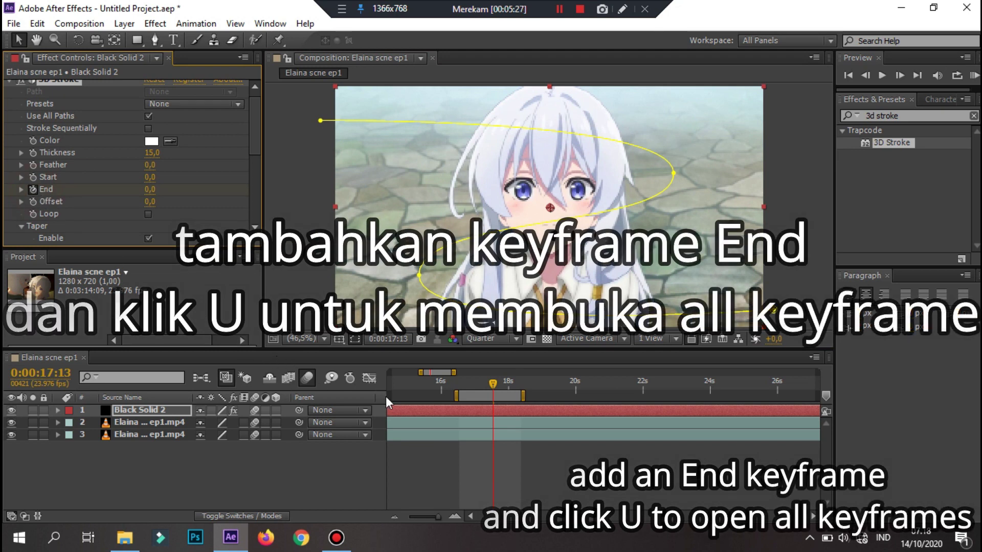
pyautogui.press('u')
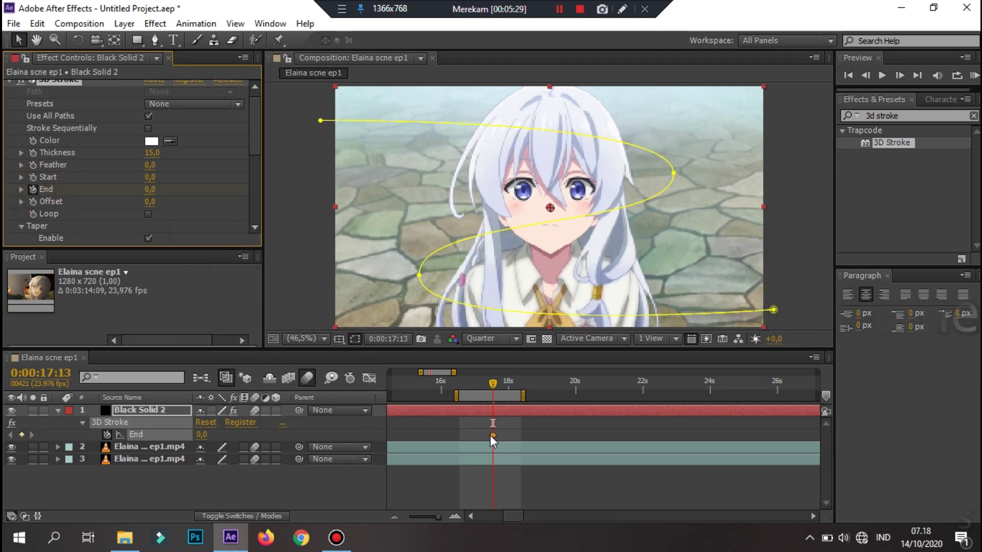
pyautogui.moveTo(491, 435); pyautogui.dragTo(459, 447)
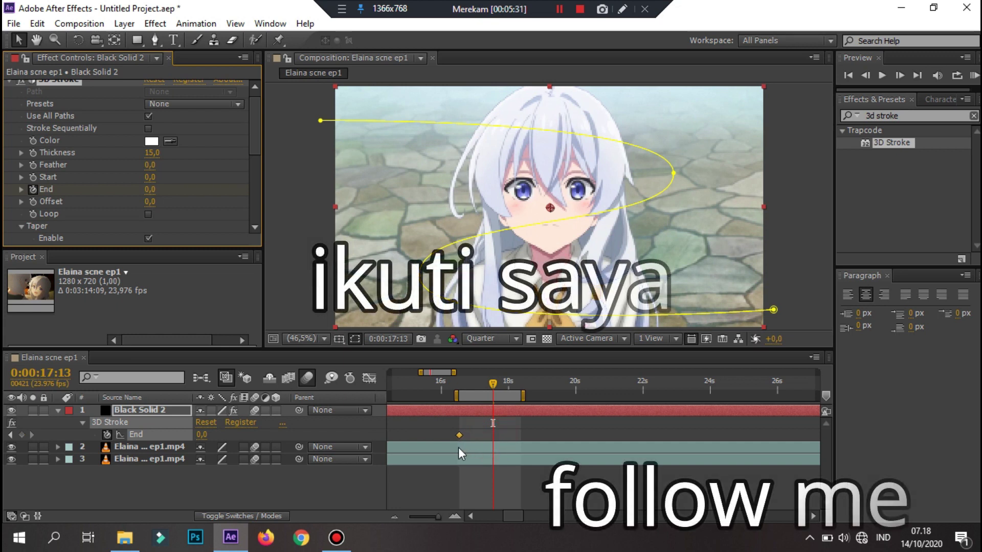
pyautogui.click(520, 384)
pyautogui.write('100')
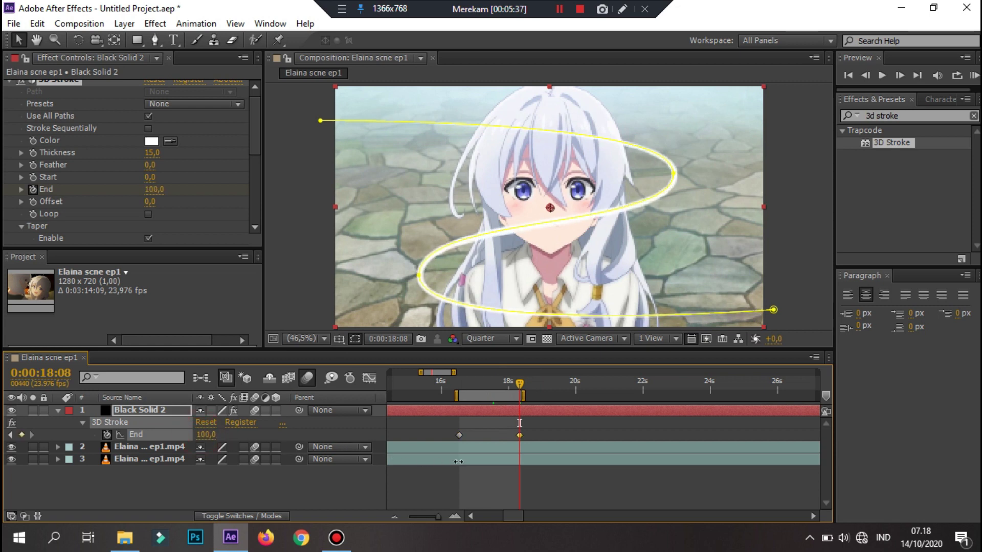
pyautogui.click(549, 492)
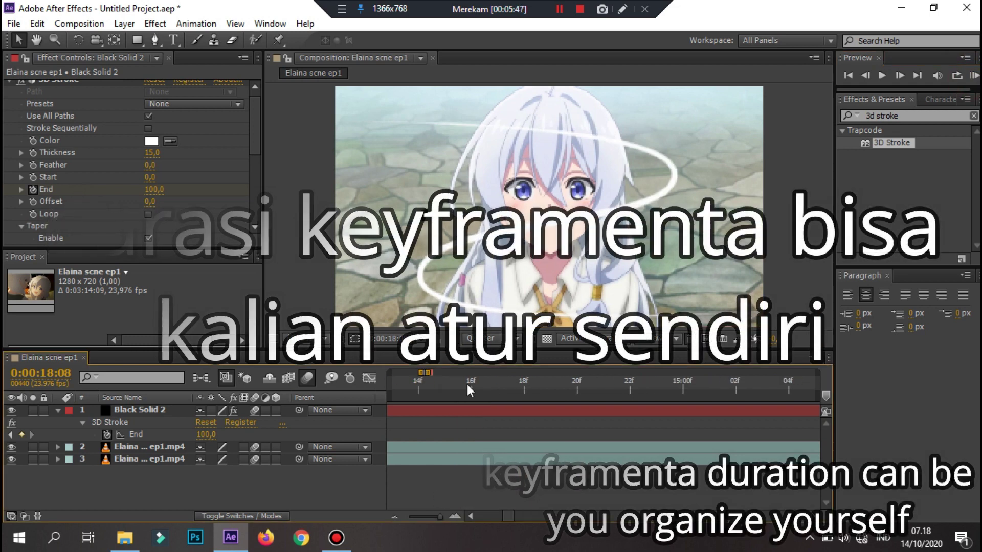
pyautogui.moveTo(595, 435); pyautogui.dragTo(559, 435)
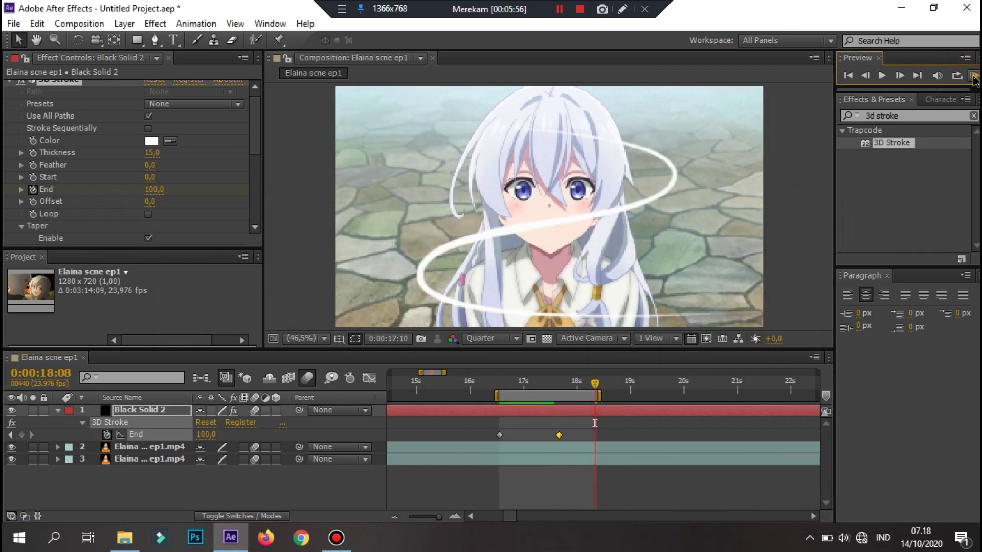
pyautogui.moveTo(557, 441); pyautogui.dragTo(574, 441)
pyautogui.click(591, 483)
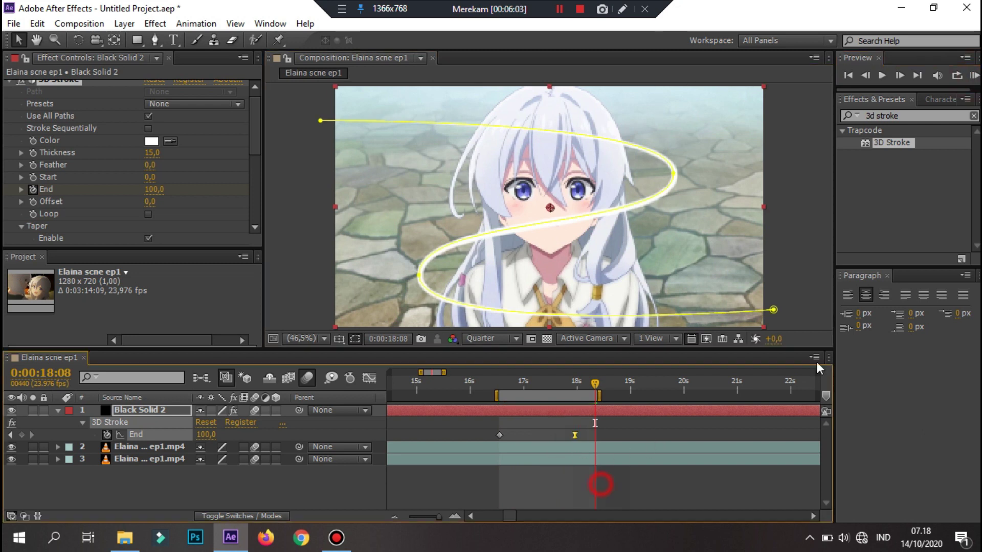
pyautogui.click(974, 76)
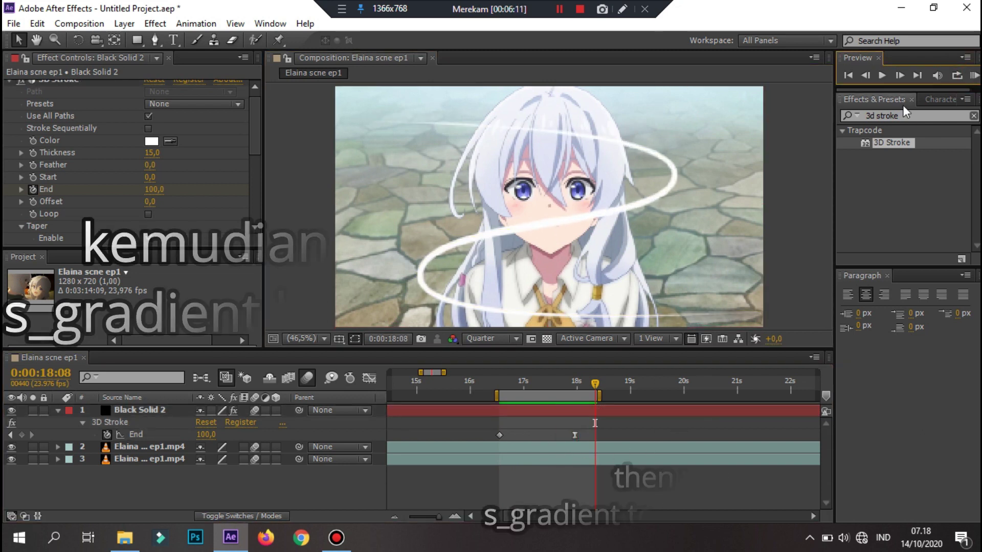
# Step: Apply S_Gradient to Black Solid 2 and make its end colour blue (007EFF)
pyautogui.tripleClick(880, 116)
pyautogui.write('grad')
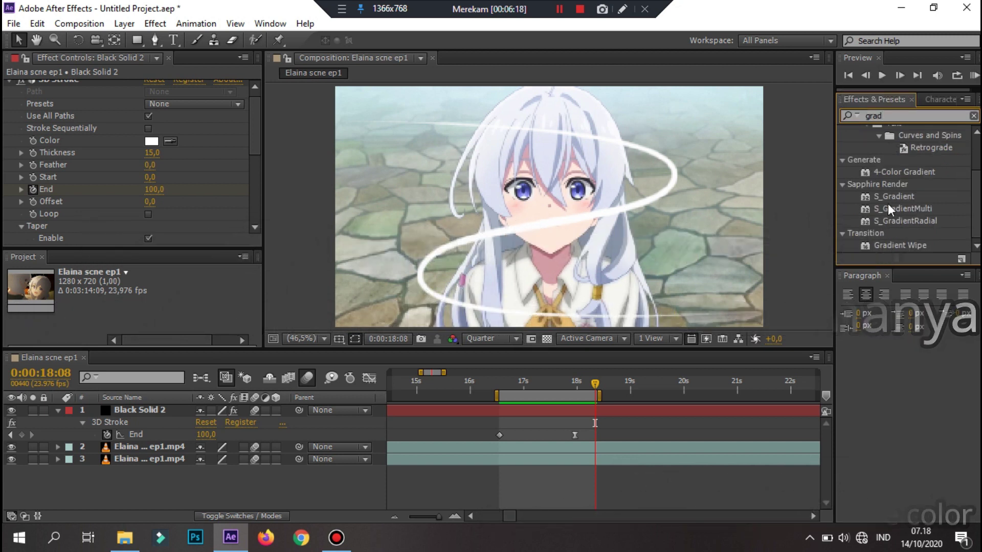
pyautogui.click(891, 199)
pyautogui.moveTo(907, 195); pyautogui.dragTo(667, 382)
pyautogui.moveTo(641, 415); pyautogui.dragTo(634, 408)
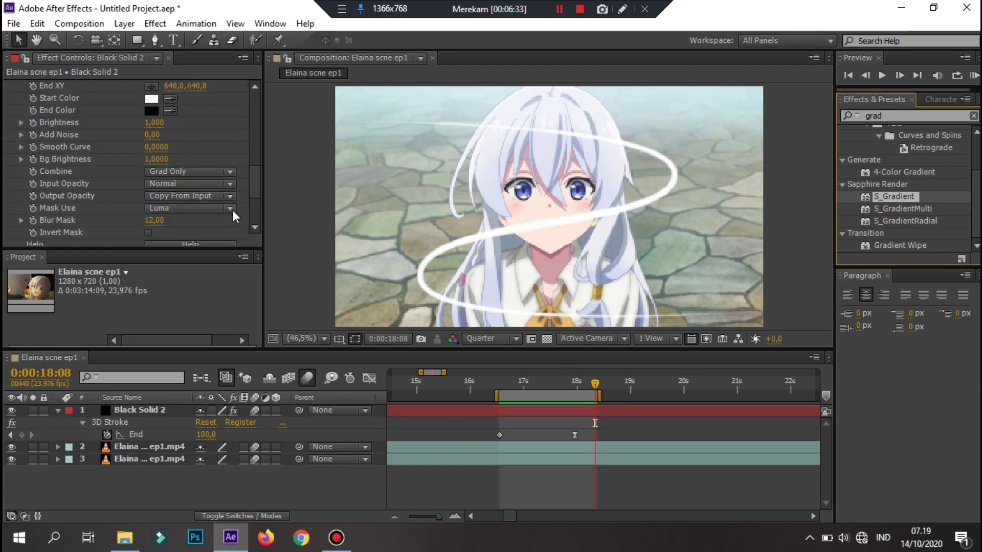
pyautogui.scroll(2, 179, 152)
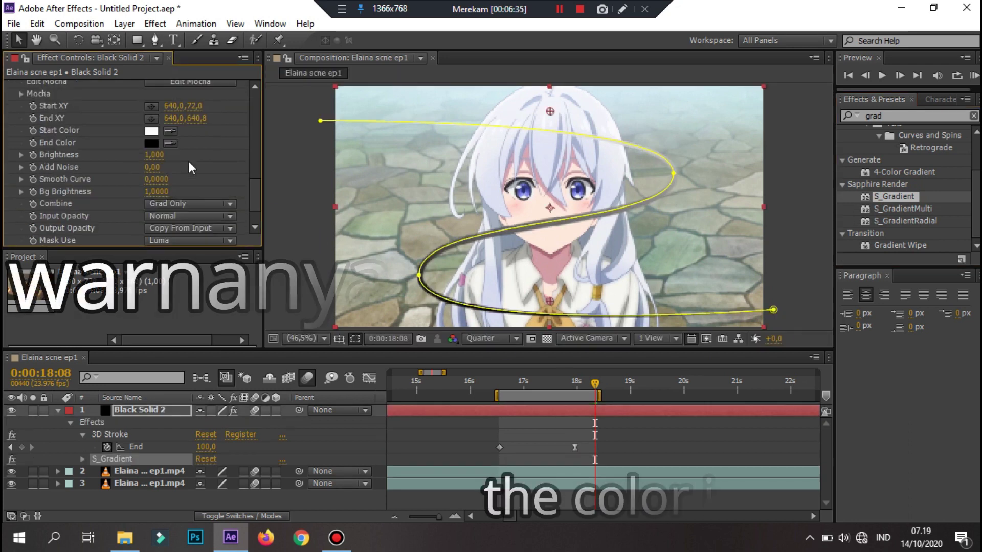
pyautogui.click(151, 144)
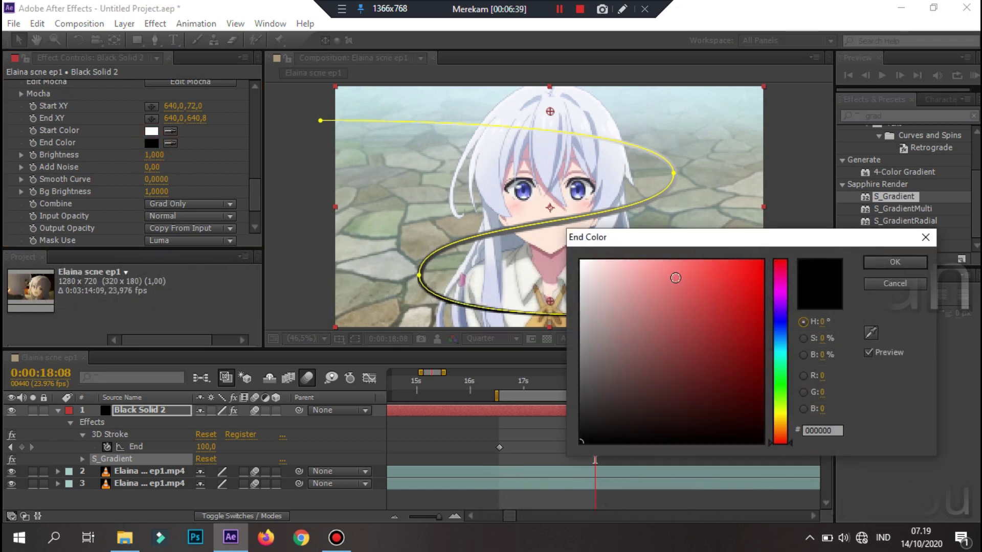
pyautogui.moveTo(753, 290); pyautogui.dragTo(793, 226)
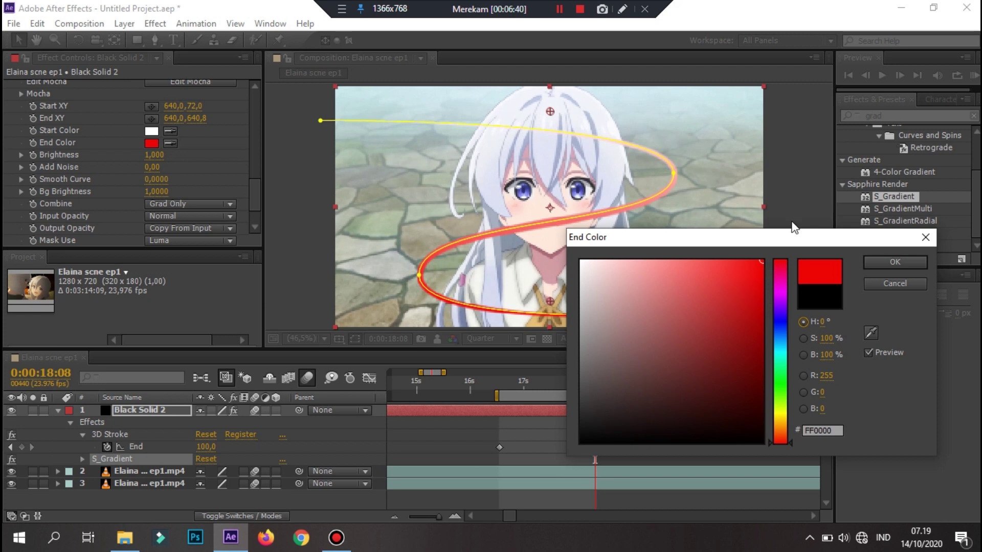
pyautogui.click(783, 335)
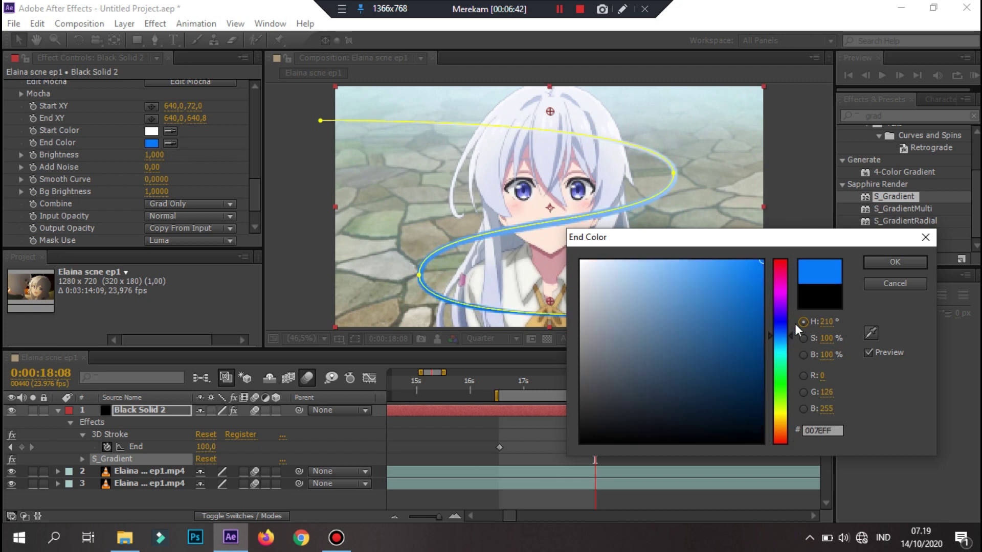
pyautogui.click(873, 266)
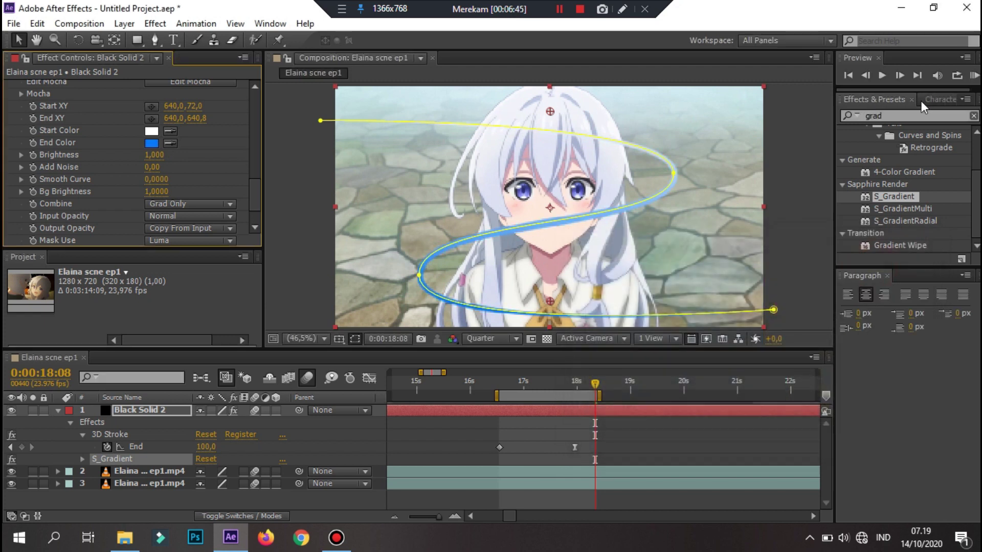
# Step: Add a Glow to the stroke layer with its Threshold raised to 100%
pyautogui.doubleClick(907, 115)
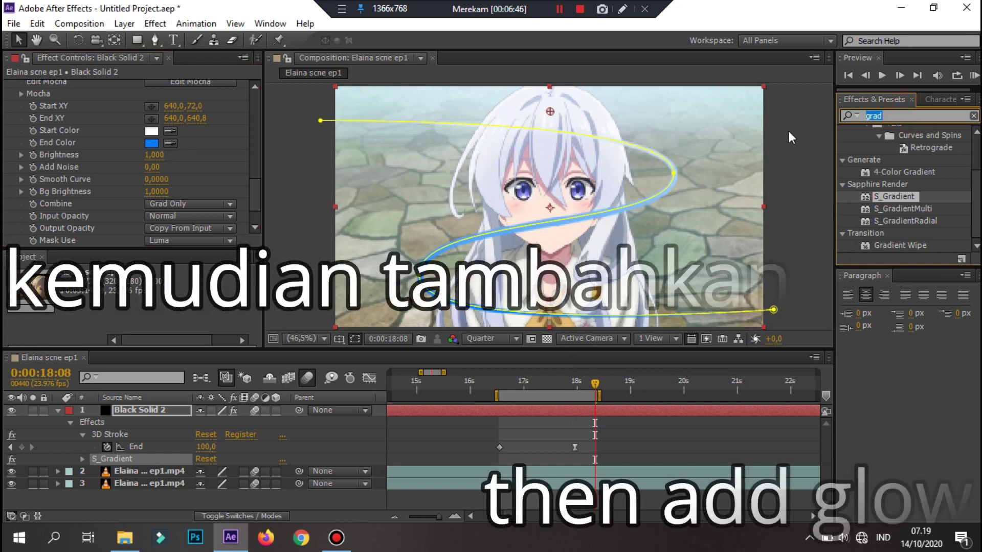
pyautogui.write('glow')
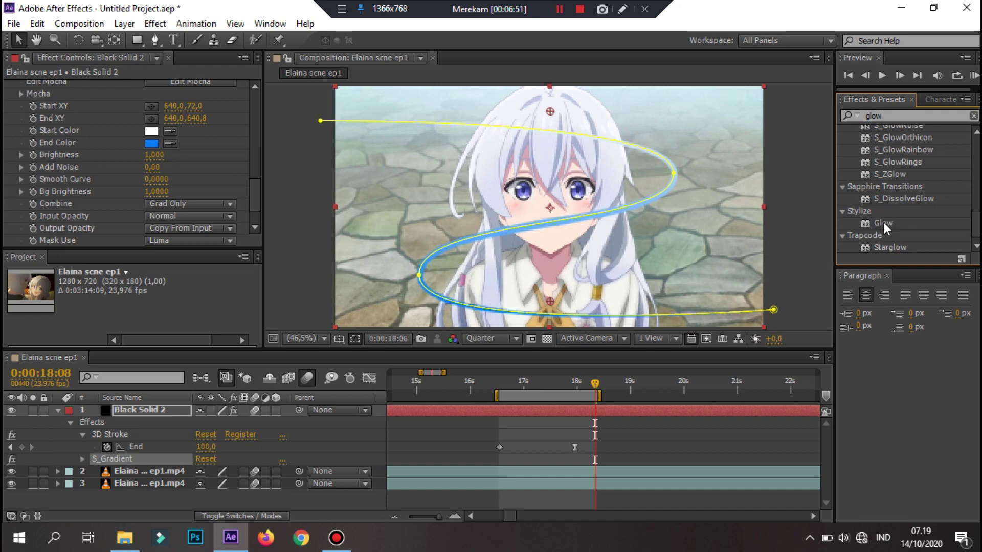
pyautogui.moveTo(864, 240); pyautogui.dragTo(581, 411)
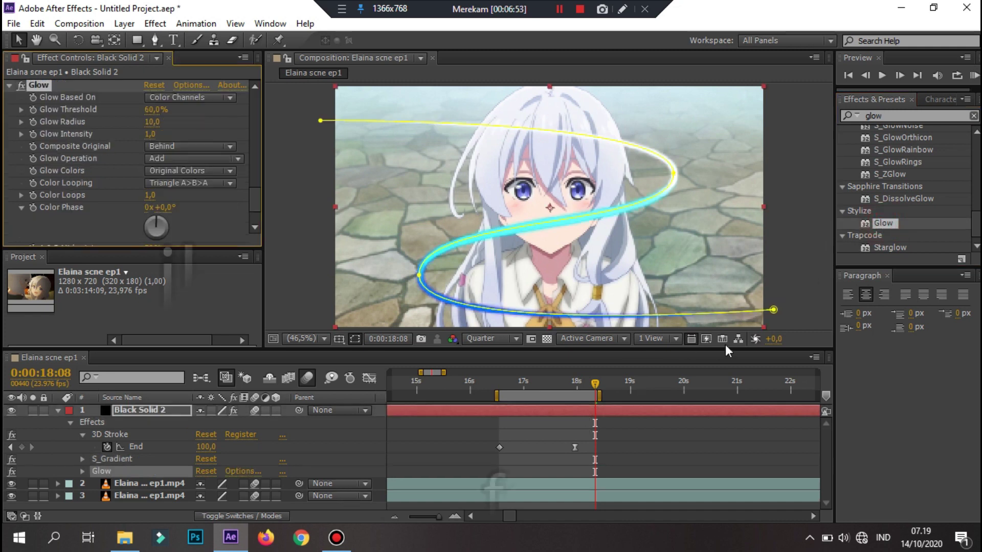
pyautogui.moveTo(151, 109); pyautogui.dragTo(190, 107)
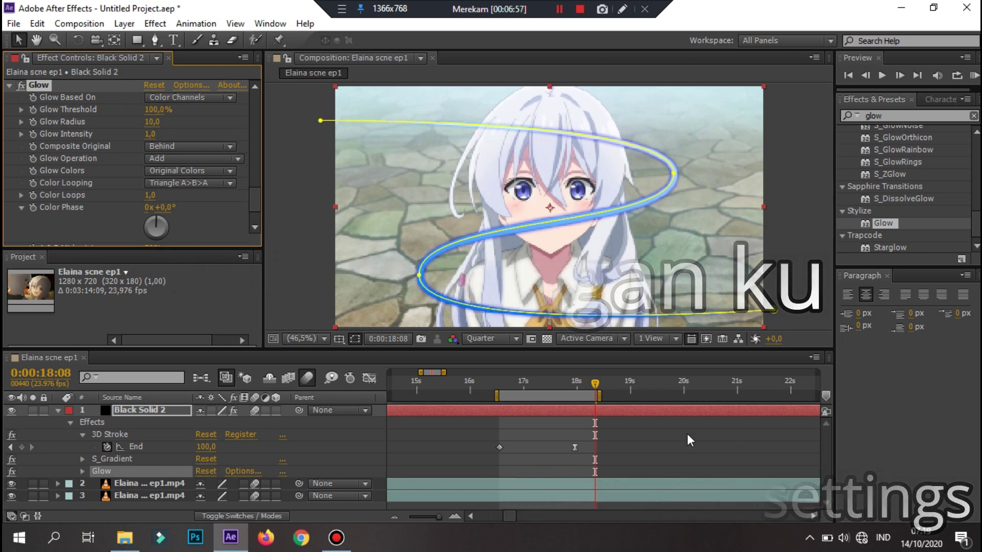
pyautogui.click(665, 462)
pyautogui.doubleClick(875, 116)
# Step: Apply Sapphire S_DropShadow to the stroke layer from a 'shad' search
pyautogui.write('sha')
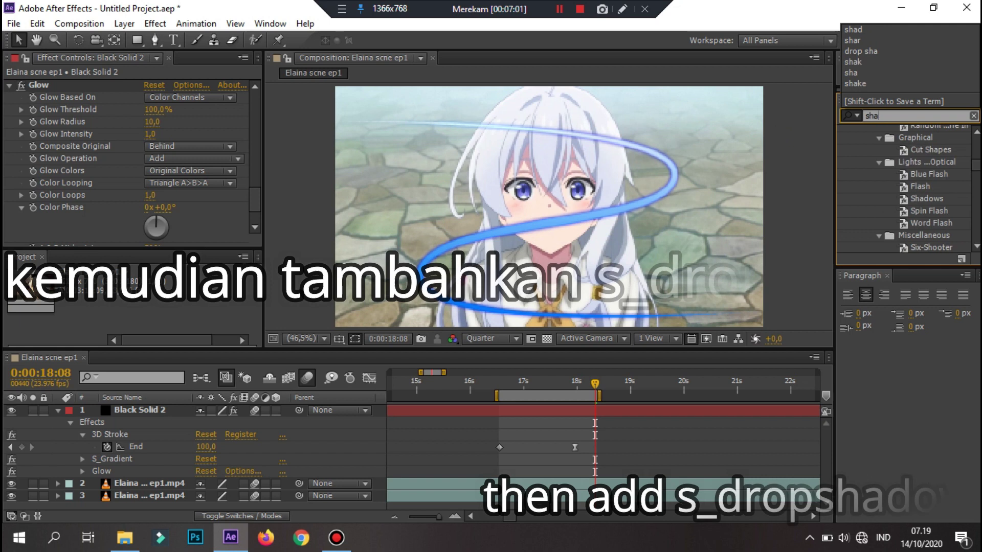
pyautogui.write('d')
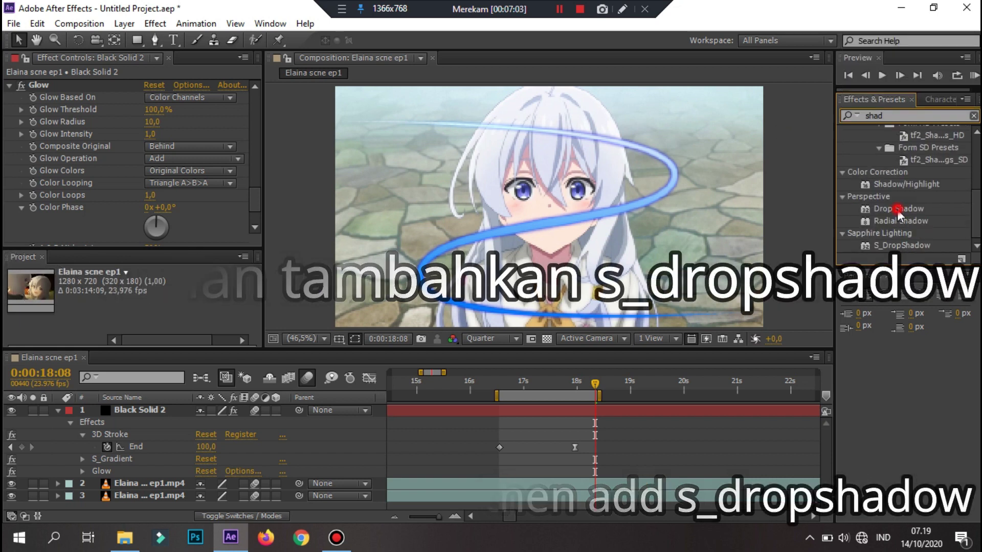
pyautogui.click(897, 209)
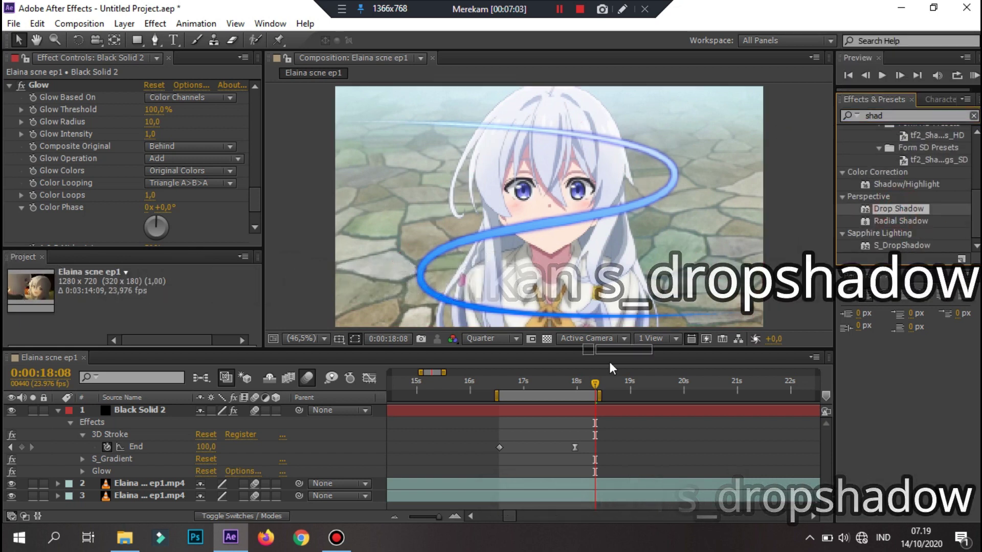
pyautogui.click(907, 246)
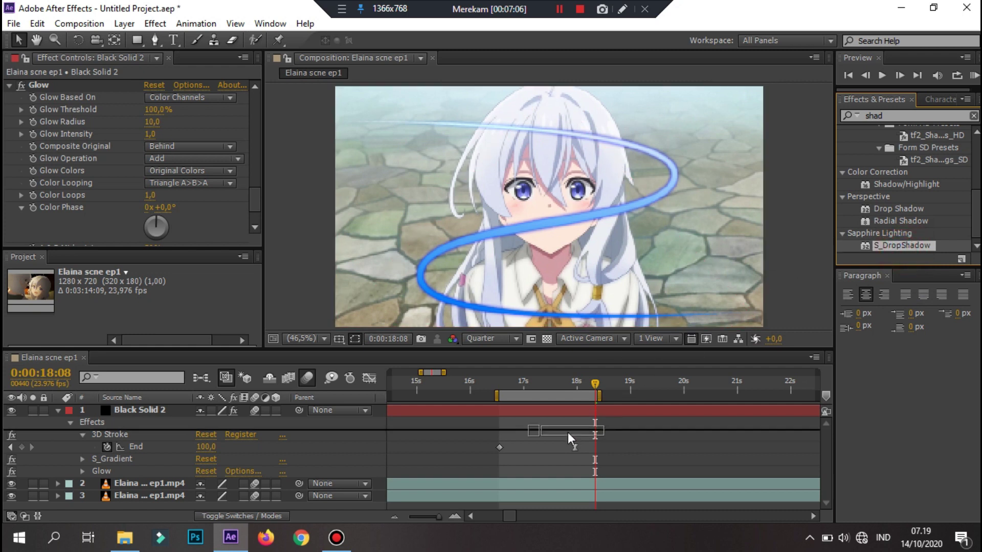
pyautogui.moveTo(882, 246); pyautogui.dragTo(567, 410)
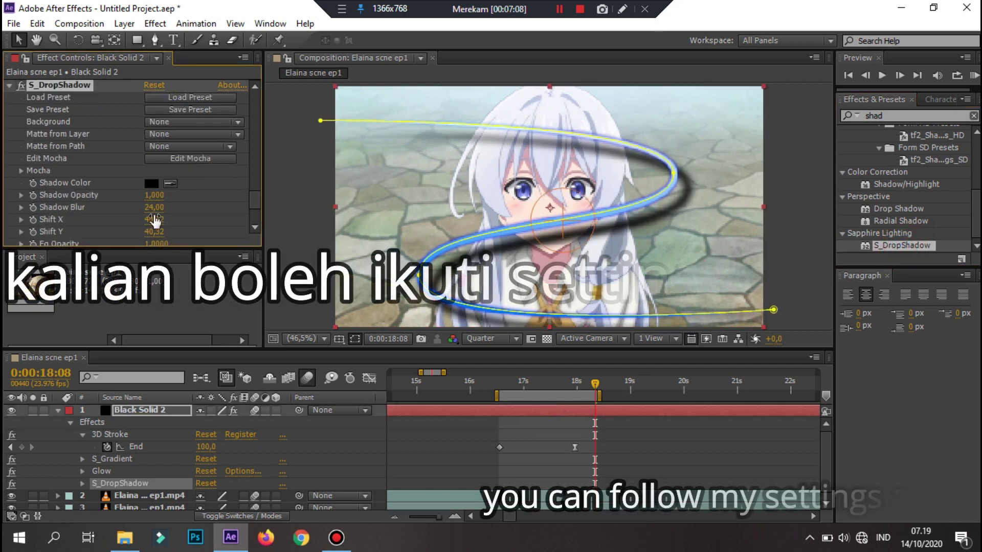
# Step: Set the shadow's Shift X and Shift Y to 0 and Shadow Blur to 100
pyautogui.click(154, 232)
pyautogui.write('0')
pyautogui.click(153, 219)
pyautogui.write('00')
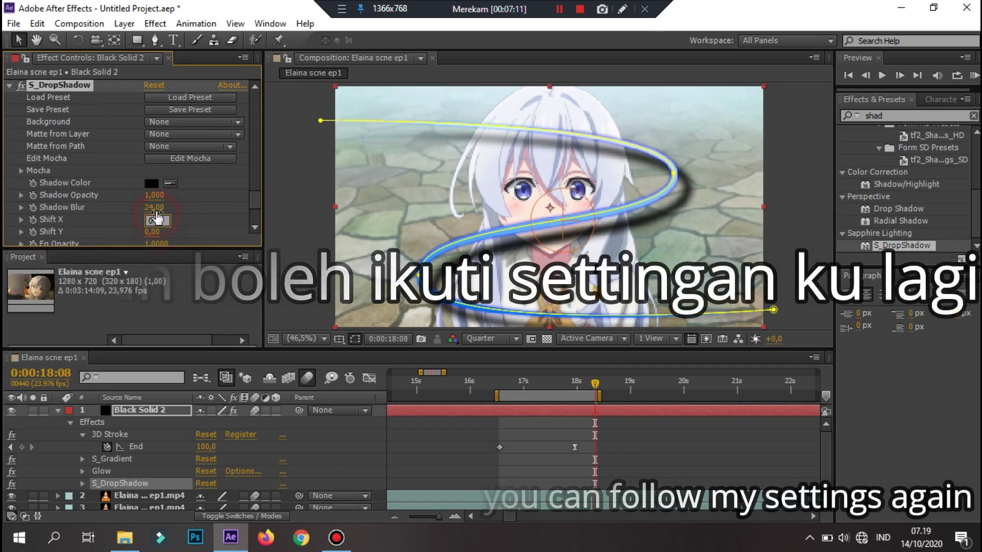
pyautogui.click(154, 209)
pyautogui.write('100')
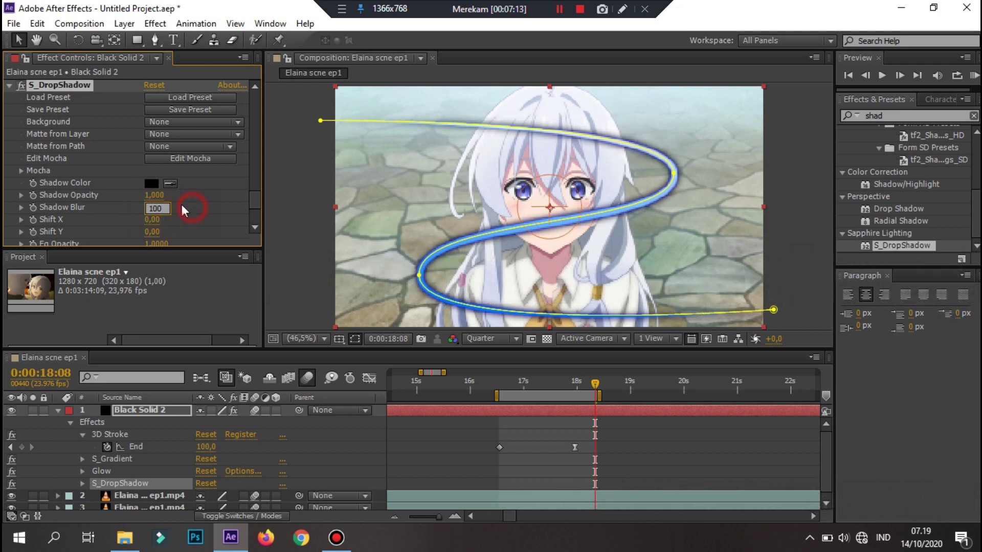
pyautogui.click(182, 205)
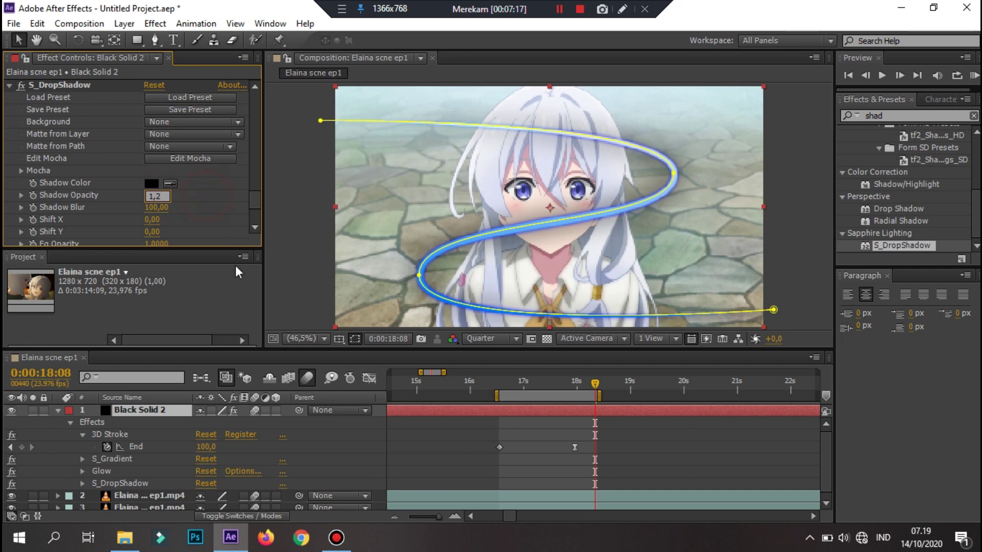
pyautogui.click(656, 485)
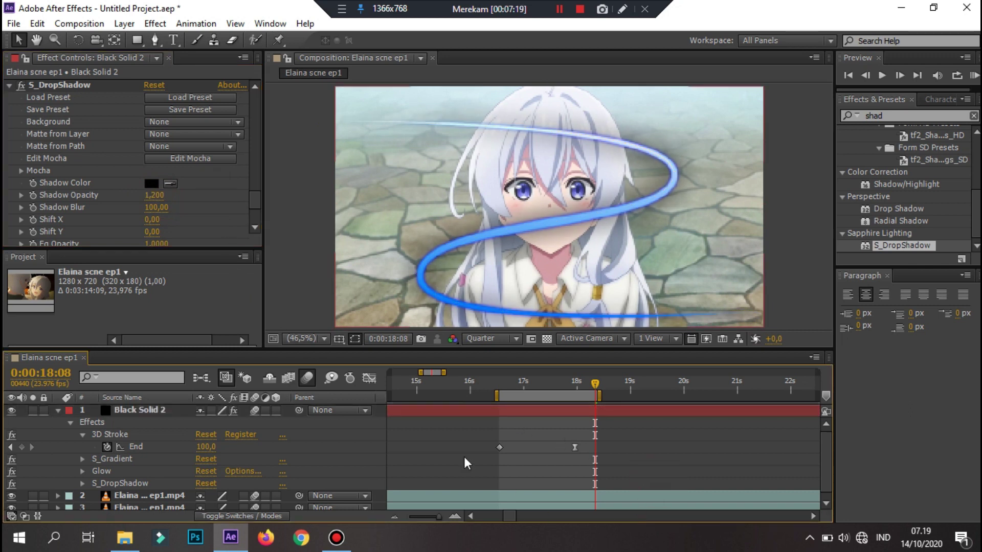
pyautogui.click(582, 413)
# Step: At 17:15, duplicate the masked character layer and move the copy to the top
pyautogui.press('e')
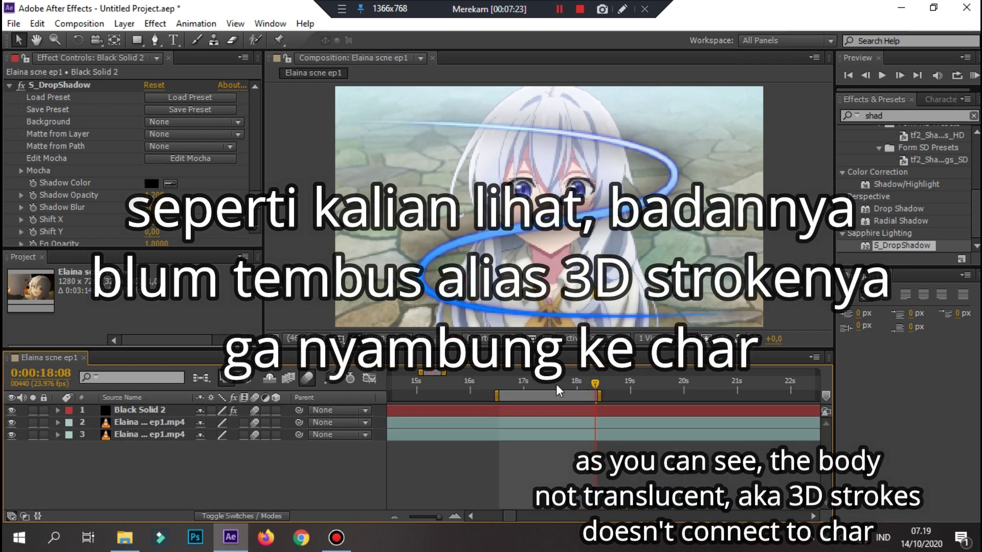
pyautogui.click(557, 391)
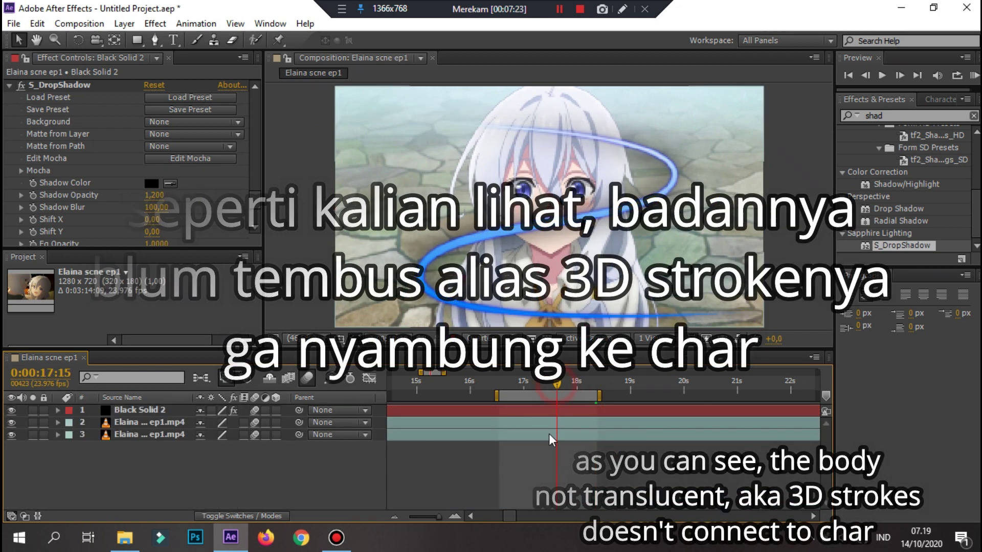
pyautogui.click(581, 421)
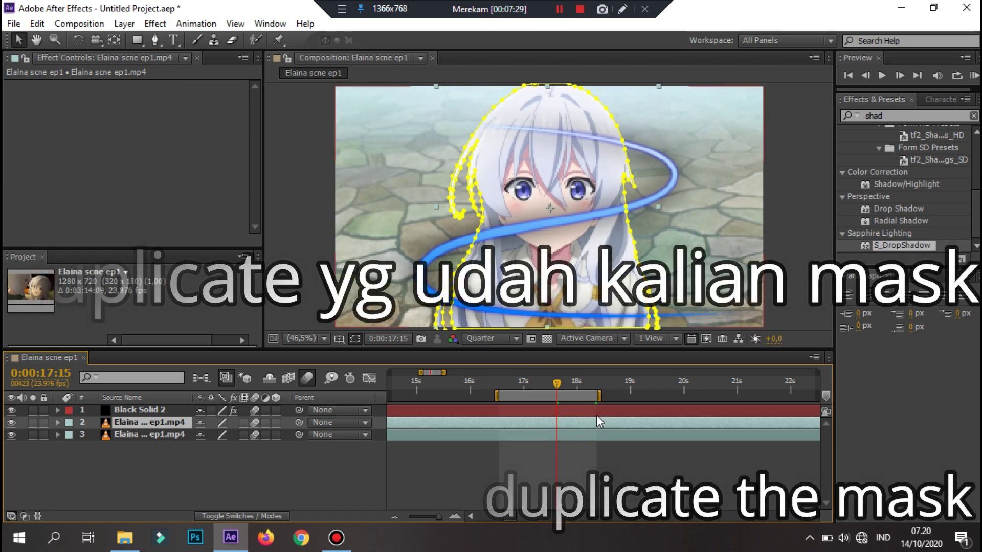
pyautogui.hotkey('ctrl', 'd')
pyautogui.click(165, 425)
pyautogui.moveTo(165, 426); pyautogui.dragTo(157, 408)
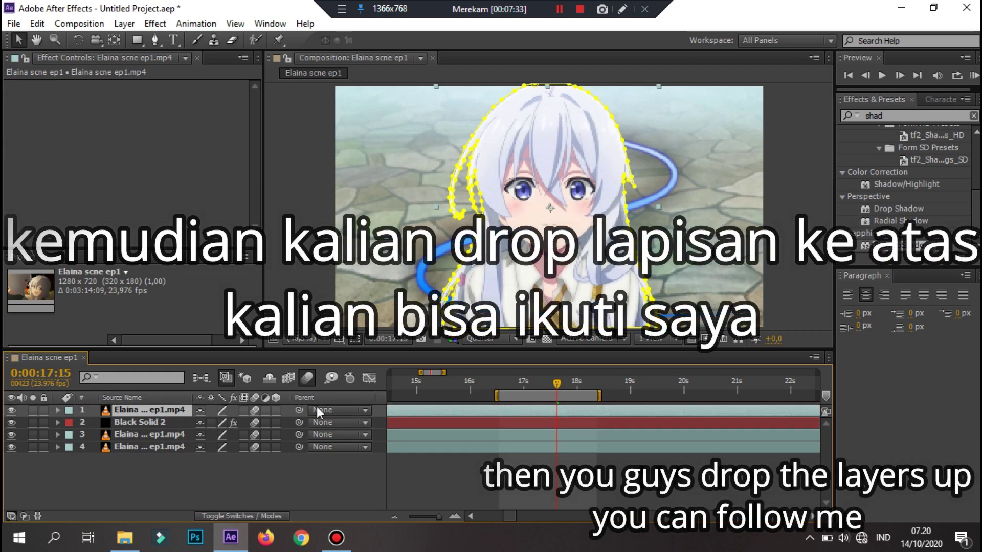
# Step: Draw a rectangle mask across the character's face and set Mask 2 to Subtract
pyautogui.click(136, 41)
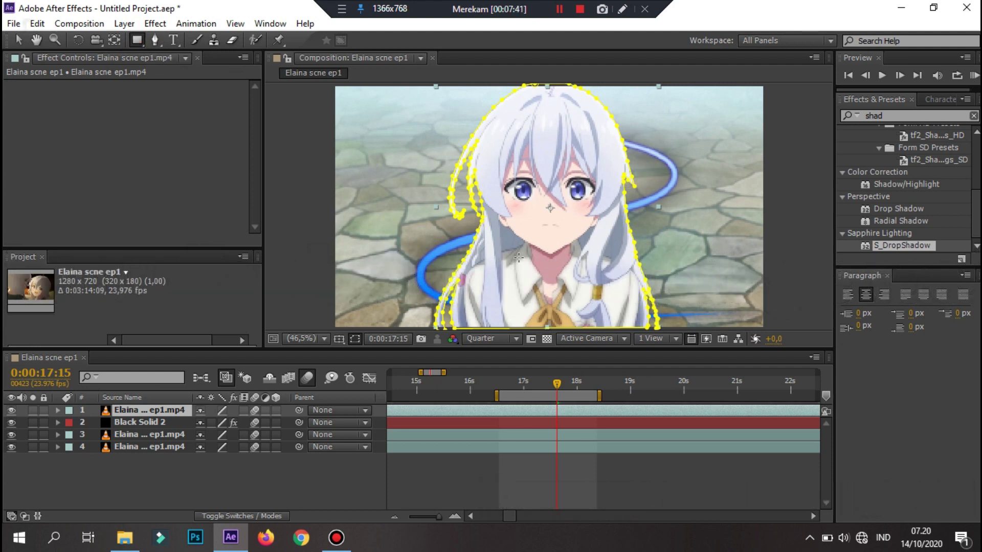
pyautogui.moveTo(650, 171); pyautogui.dragTo(451, 267)
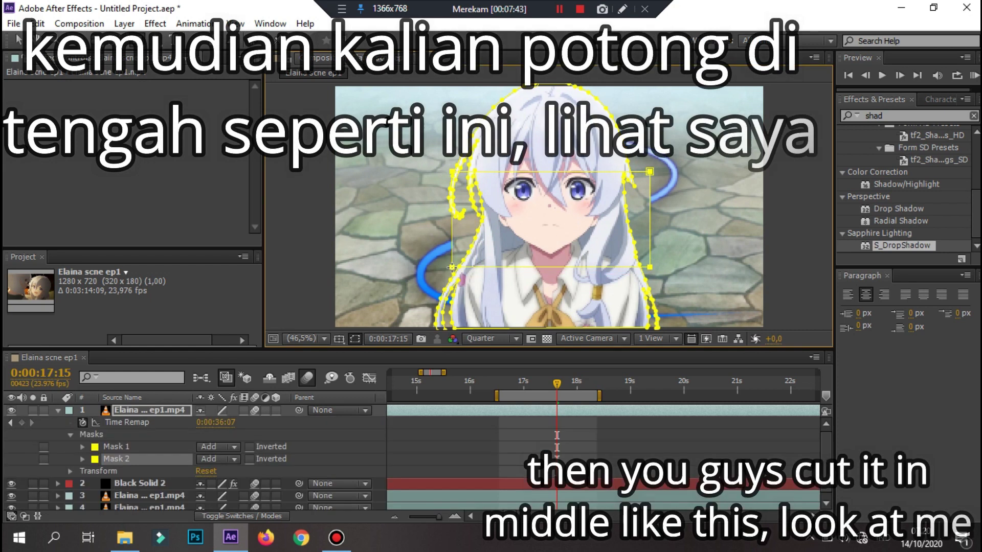
pyautogui.click(216, 459)
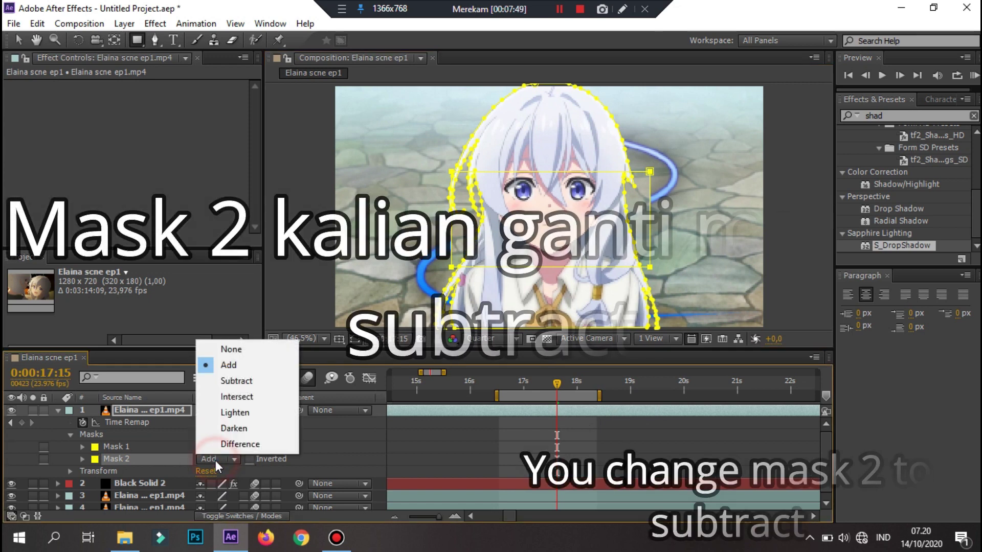
pyautogui.click(256, 385)
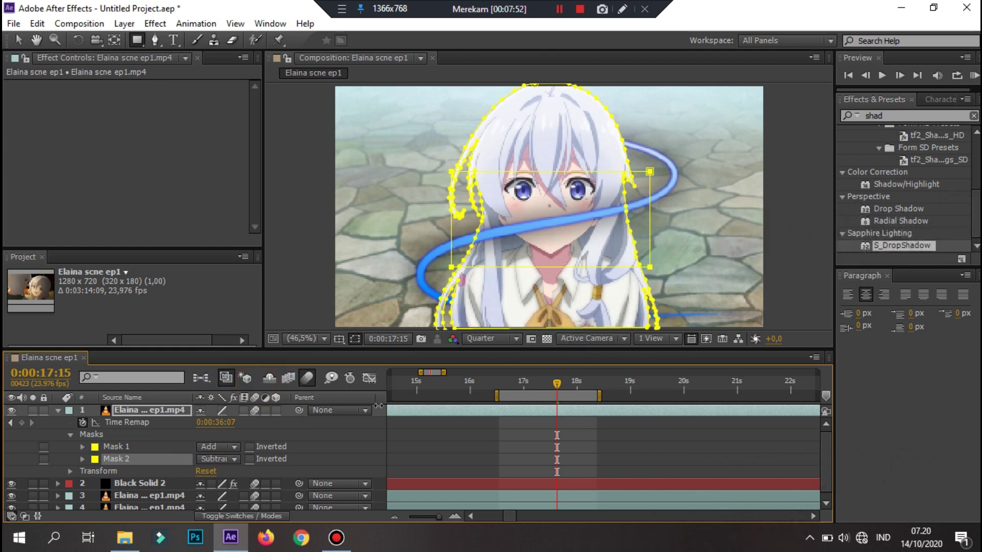
pyautogui.click(612, 462)
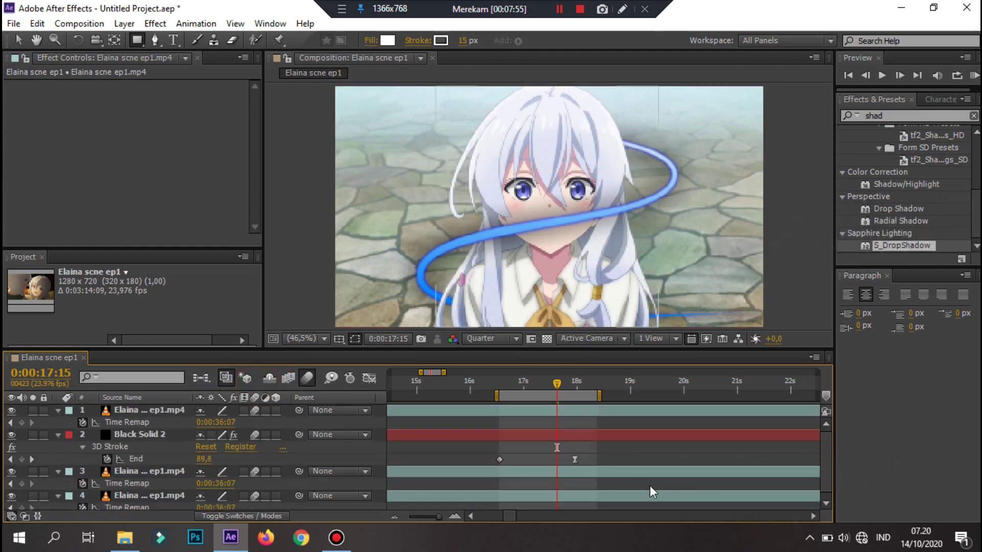
# Step: Preview the composition and reshape the spiral path near its lower right end
pyautogui.hotkey('ctrl', '`')
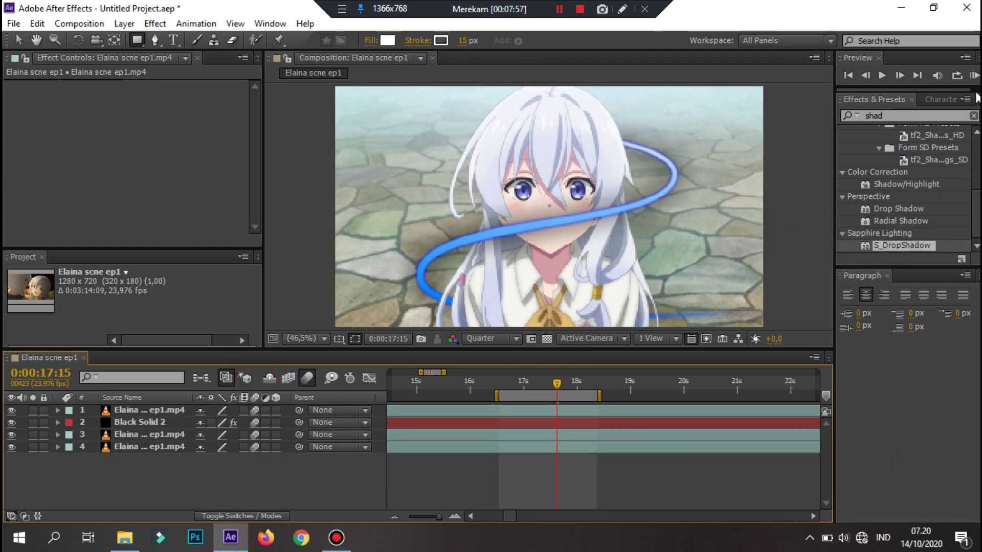
pyautogui.click(974, 76)
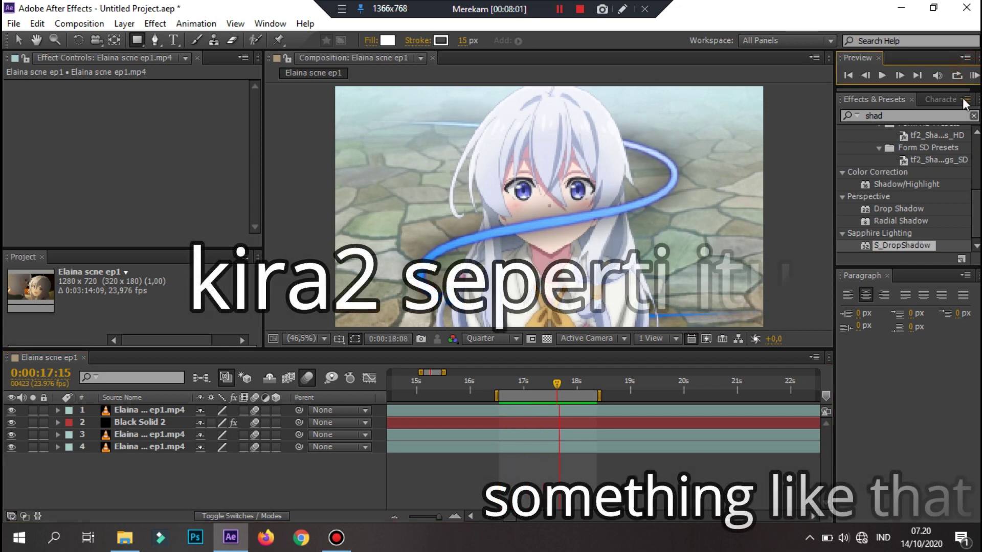
pyautogui.click(538, 426)
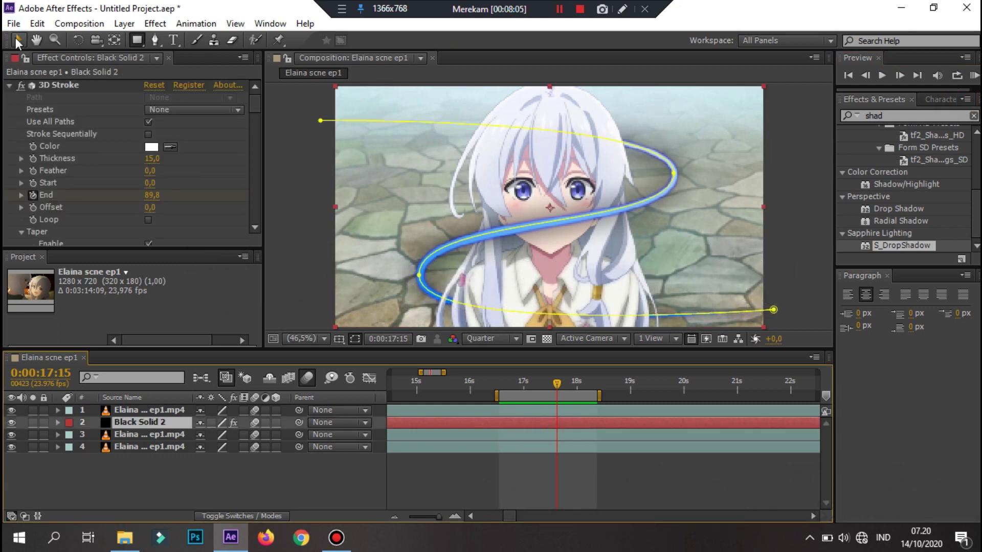
pyautogui.moveTo(673, 174)
pyautogui.mouseDown()
pyautogui.moveTo(686, 198)
pyautogui.moveTo(677, 195)
pyautogui.mouseUp()
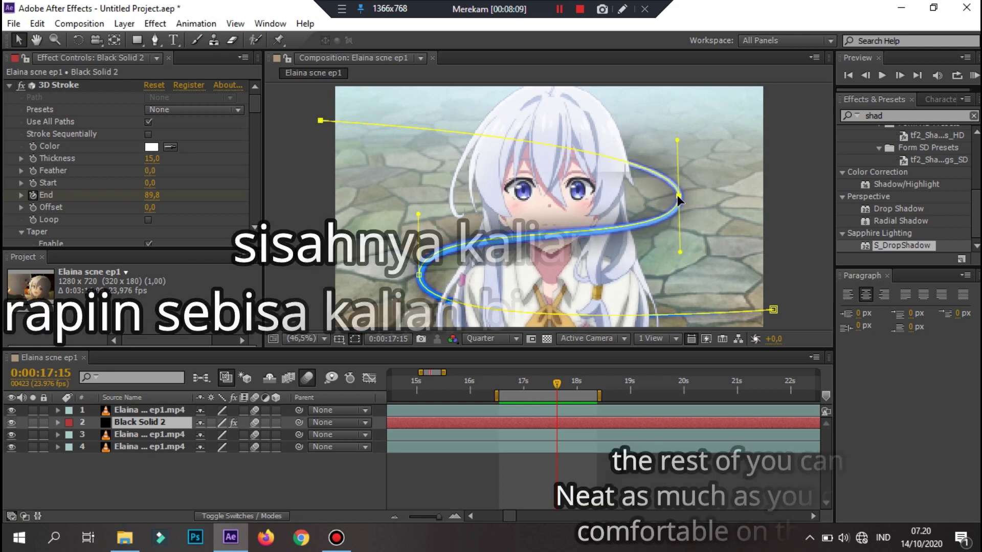
pyautogui.click(648, 475)
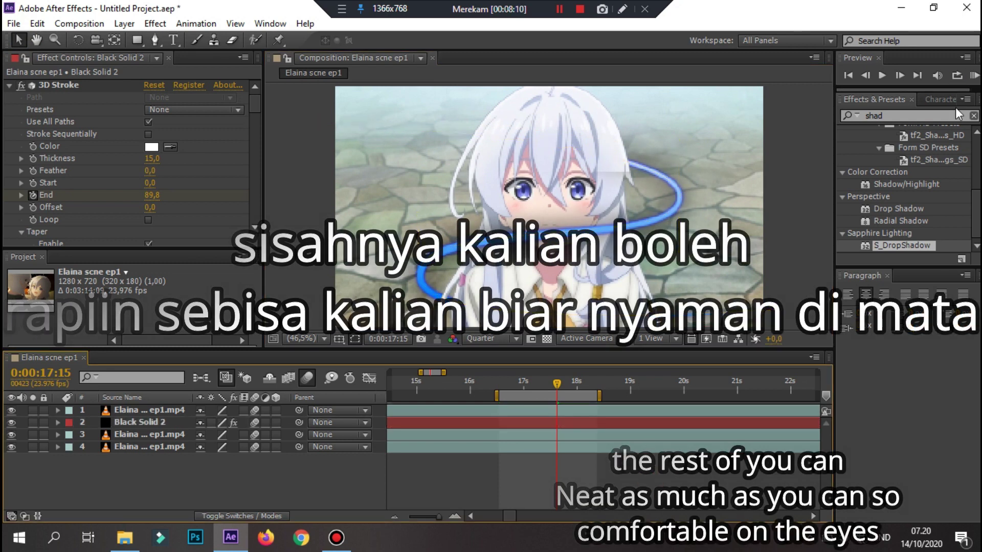
pyautogui.click(973, 76)
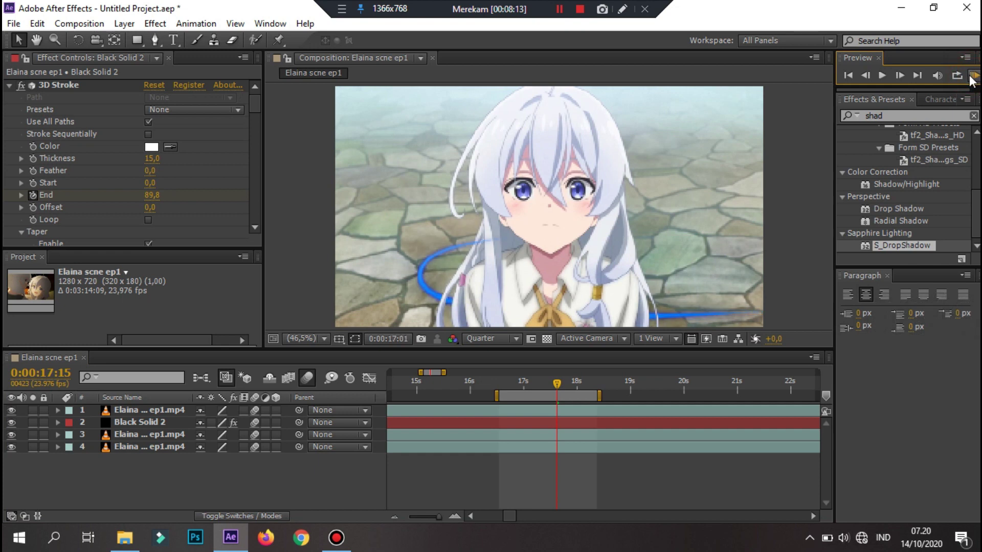
pyautogui.click(788, 290)
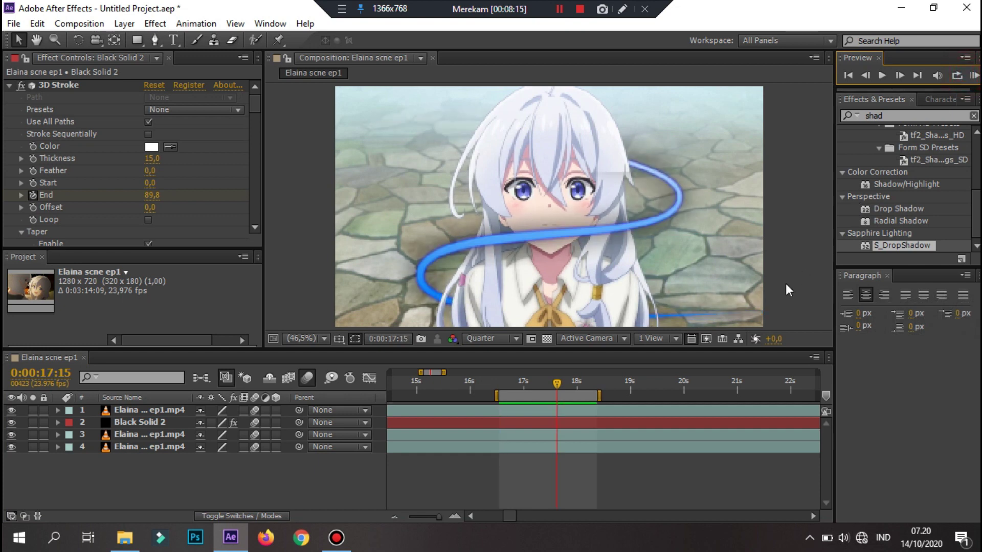
# Step: Preview the spiral again, then bring up the timeline menu for adding a new solid
pyautogui.click(628, 424)
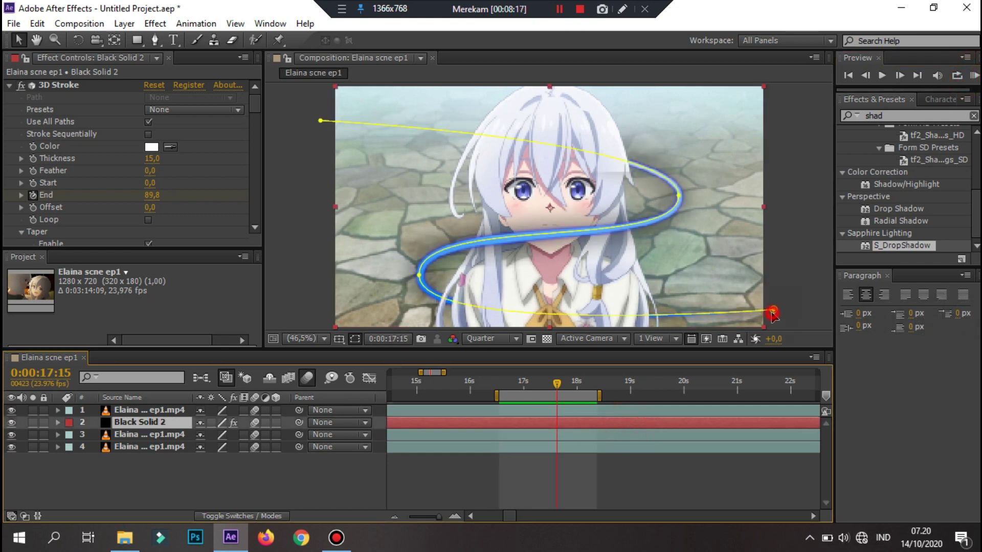
pyautogui.click(765, 339)
pyautogui.click(973, 77)
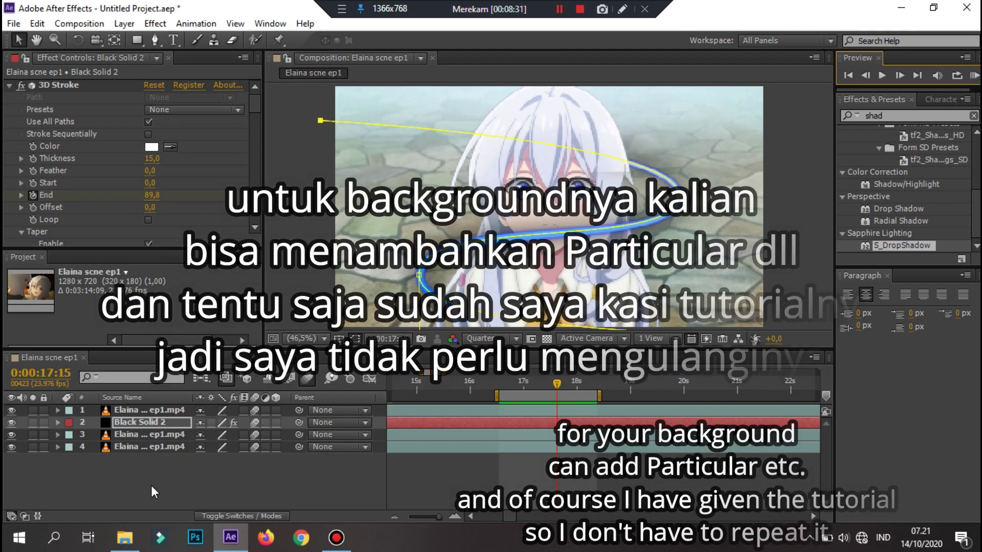
pyautogui.rightClick(151, 486)
# Step: Create a new black solid, Black Solid 3, and move it to the bottom of the layer stack
pyautogui.moveTo(307, 333)
pyautogui.click(394, 325)
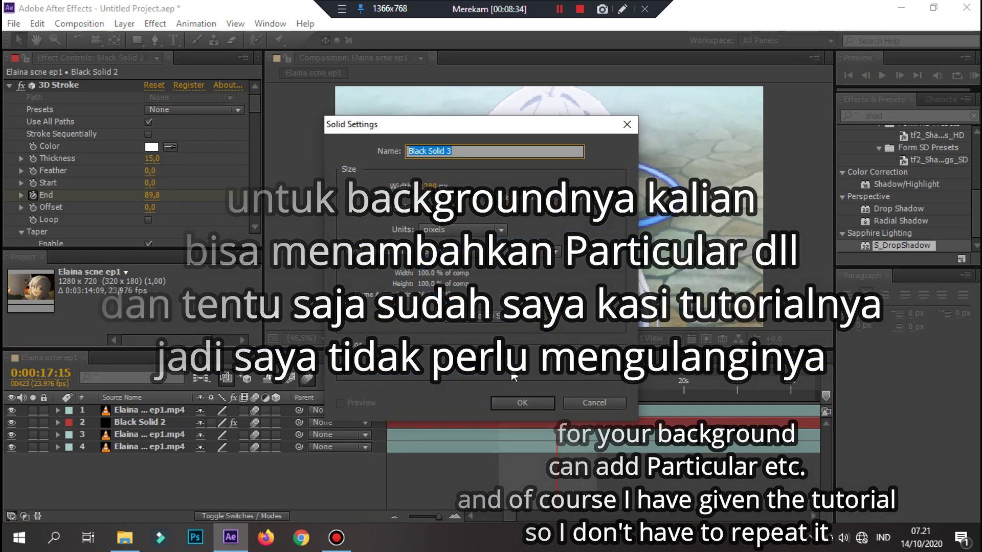
pyautogui.click(481, 371)
pyautogui.click(894, 262)
pyautogui.click(522, 403)
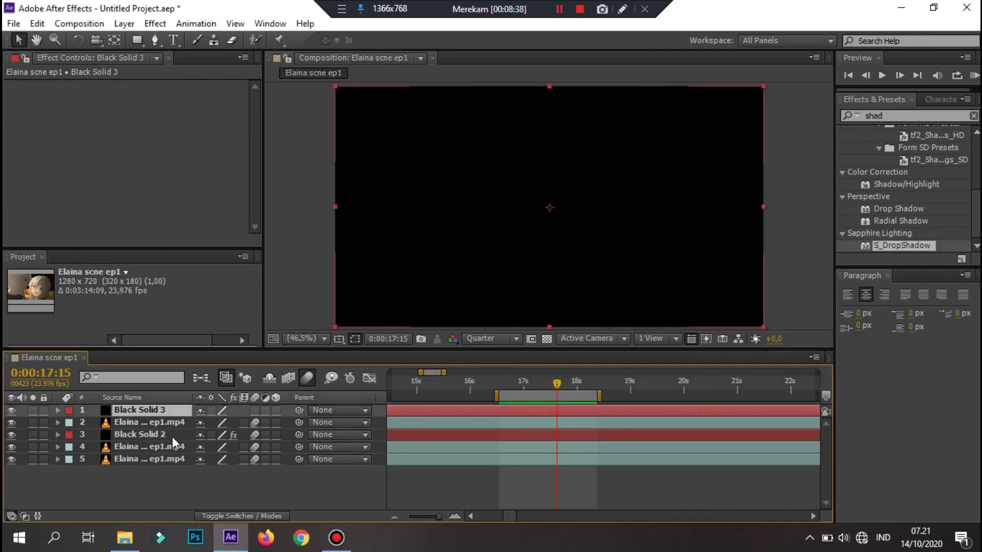
pyautogui.moveTo(164, 465); pyautogui.dragTo(258, 464)
# Step: Apply Trapcode Particular to Black Solid 3 and move it up among the footage layers
pyautogui.doubleClick(907, 118)
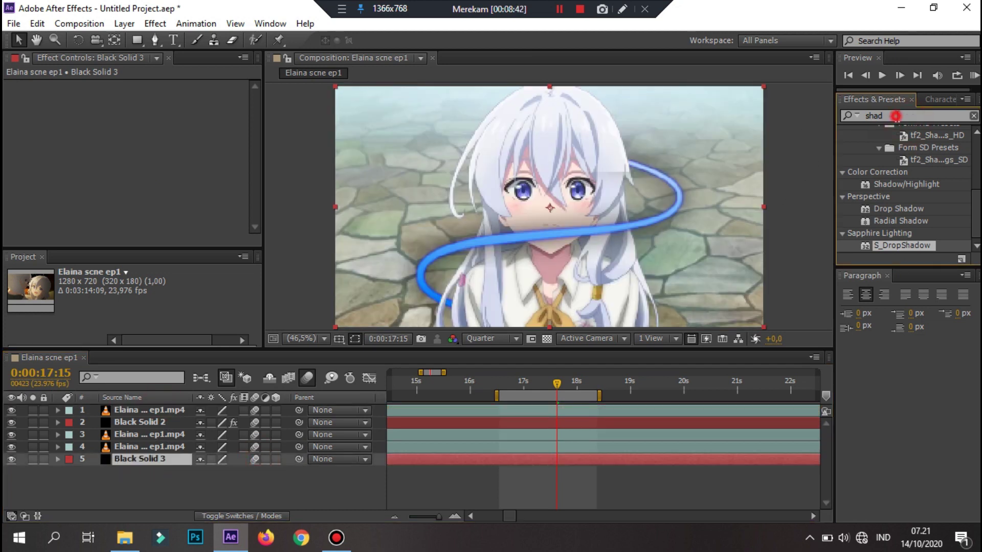
pyautogui.write('parti')
pyautogui.click(901, 246)
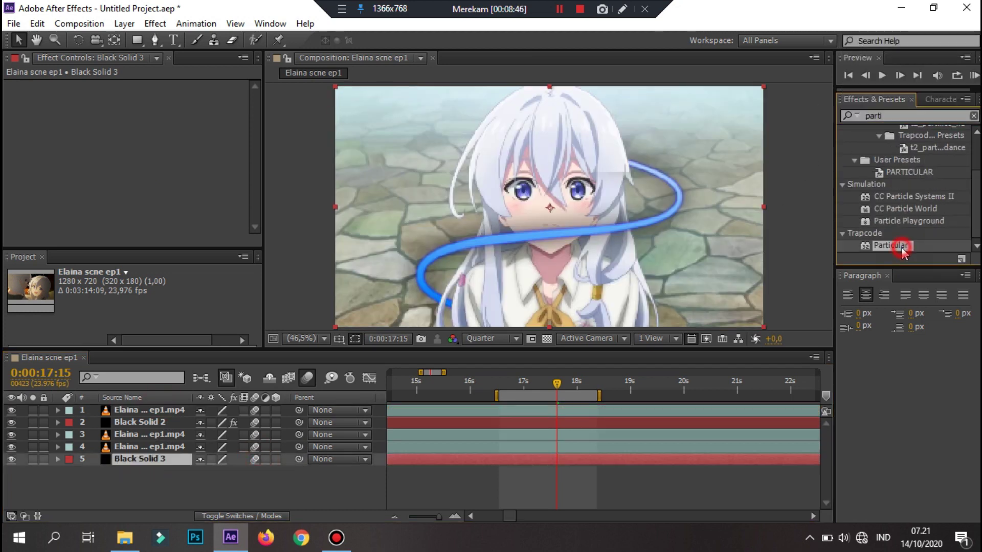
pyautogui.moveTo(576, 455); pyautogui.dragTo(576, 456)
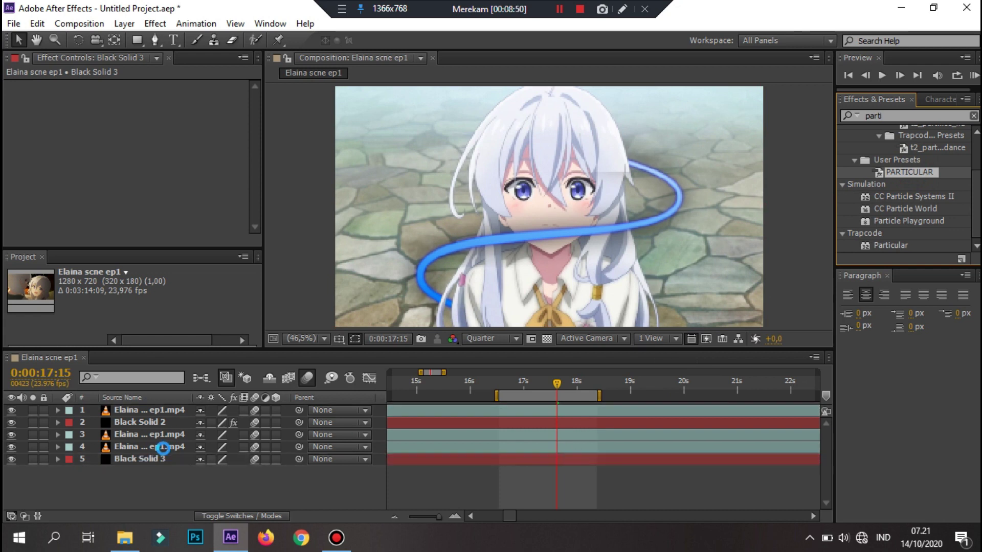
pyautogui.moveTo(158, 452)
pyautogui.mouseDown()
pyautogui.moveTo(155, 434)
pyautogui.moveTo(150, 449)
pyautogui.mouseUp()
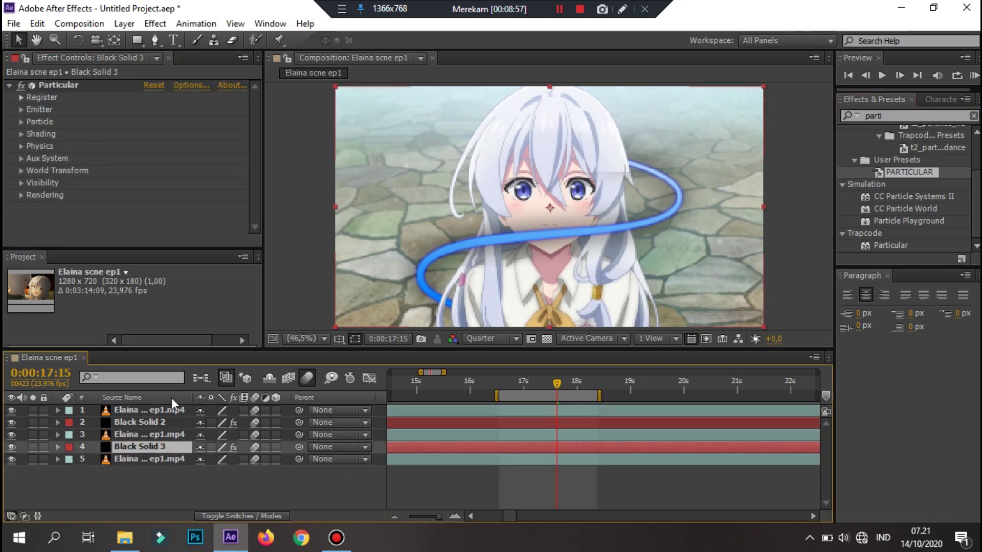
# Step: Set the Particular particle size to 15 and the particle type to Star
pyautogui.click(22, 110)
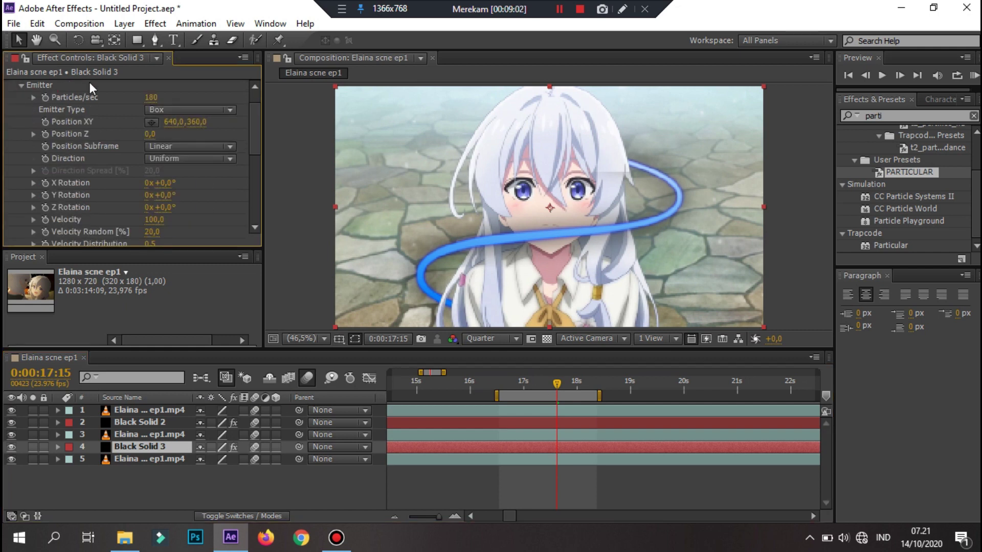
pyautogui.click(19, 86)
pyautogui.click(21, 122)
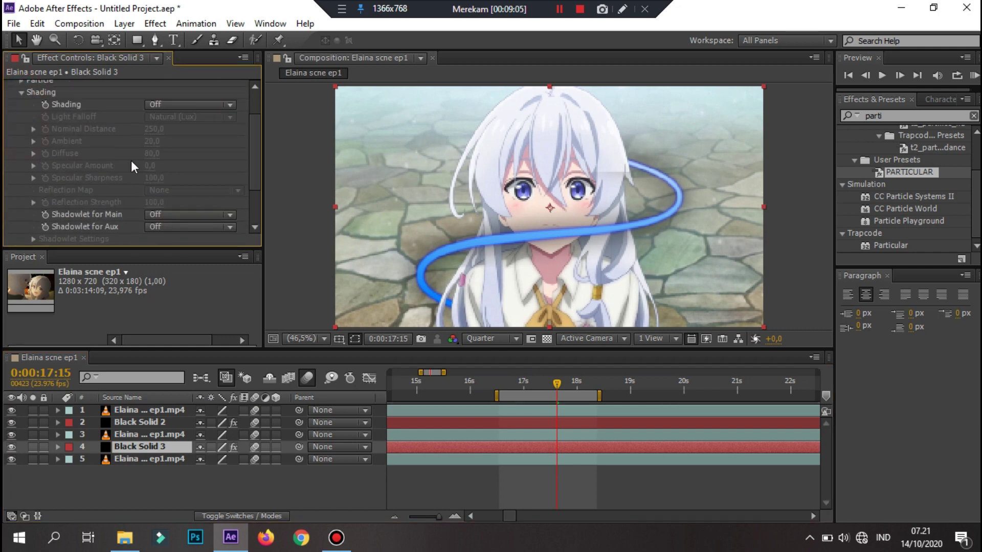
pyautogui.click(23, 93)
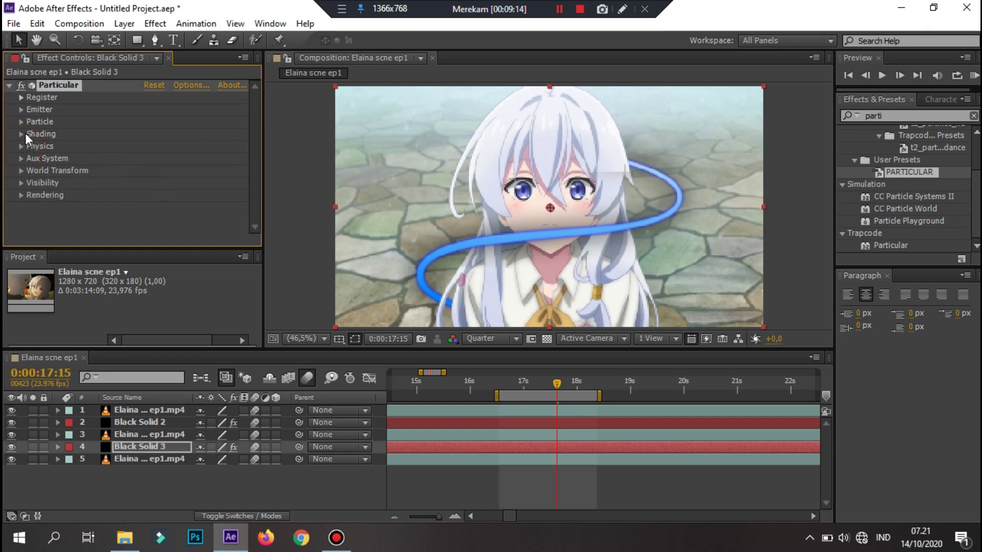
pyautogui.write('15')
pyautogui.click(225, 179)
pyautogui.click(186, 121)
pyautogui.click(204, 169)
# Step: Make the particle colour blue, applied At Birth
pyautogui.scroll(-2, 216, 189)
pyautogui.click(174, 210)
pyautogui.click(184, 228)
pyautogui.click(152, 224)
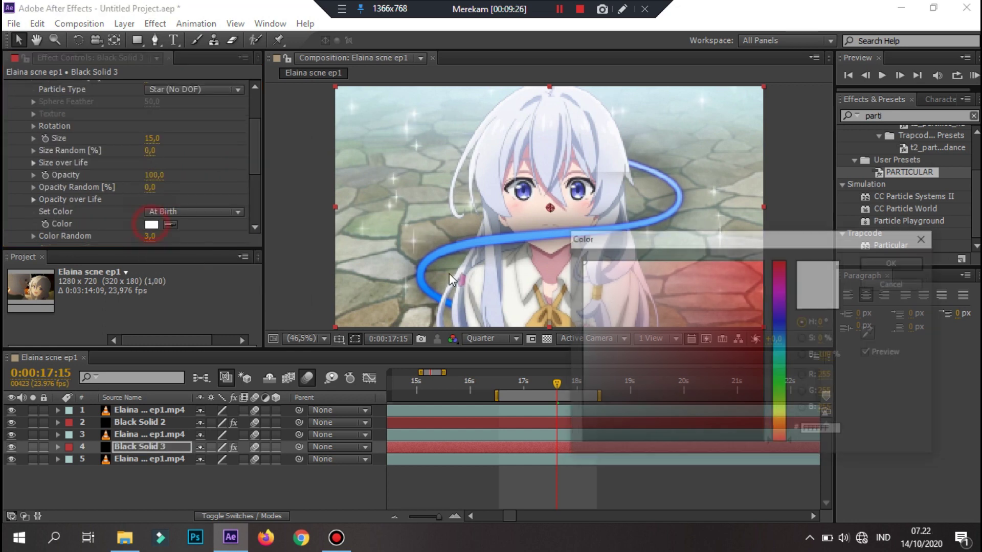
pyautogui.click(780, 336)
pyautogui.press('Return')
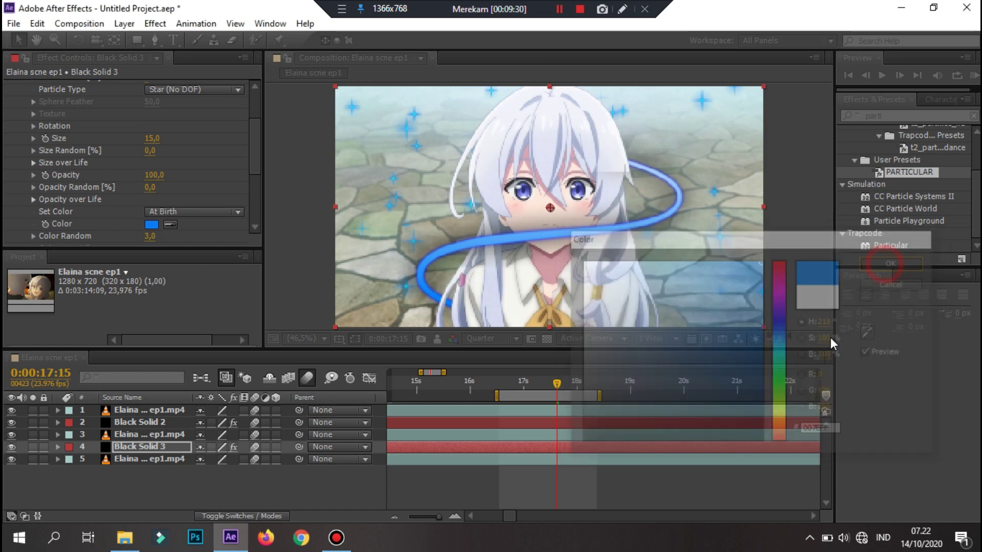
pyautogui.click(708, 473)
# Step: Preview the blue star particles, then select the character footage layer
pyautogui.click(973, 76)
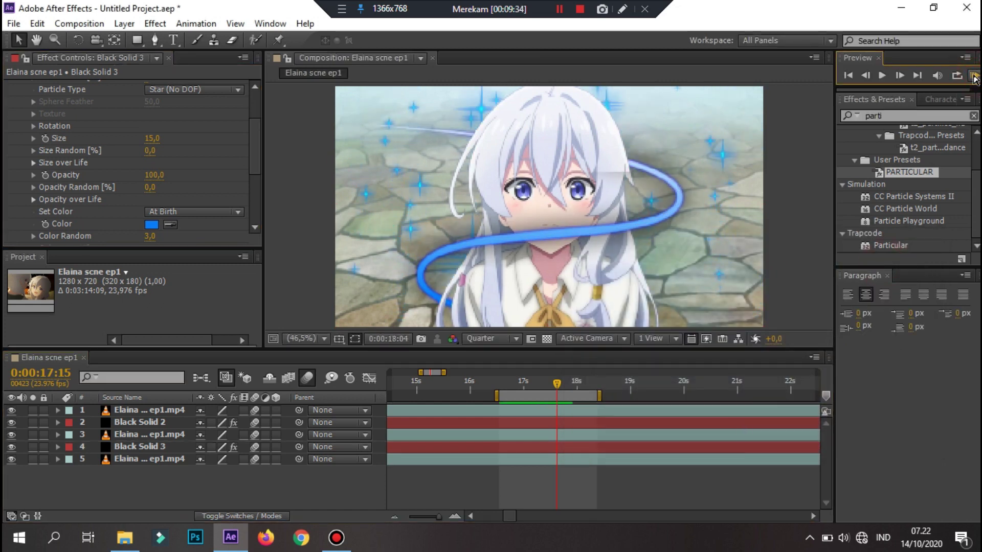
pyautogui.click(495, 444)
pyautogui.click(973, 76)
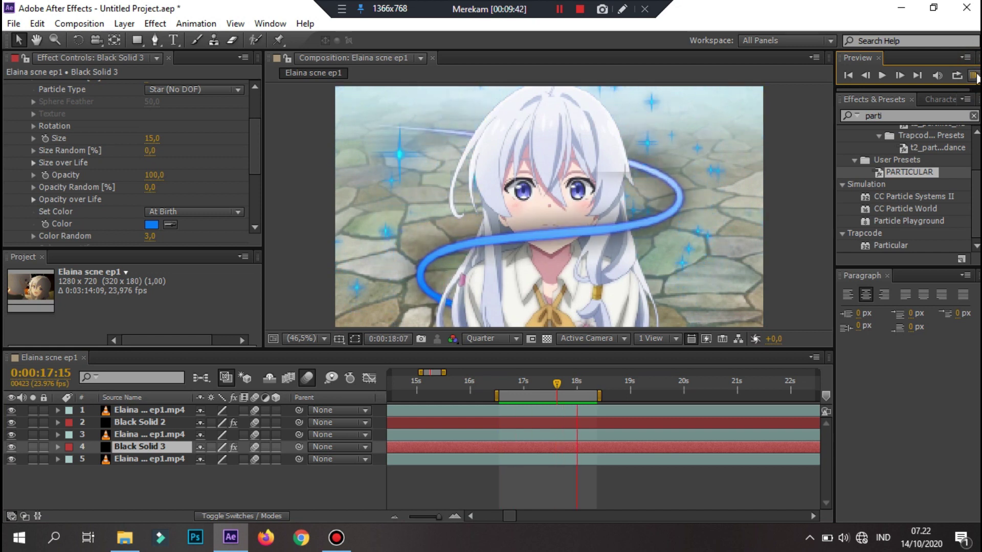
pyautogui.click(611, 435)
# Step: Duplicate the character footage layer and apply S_EdgeRays to the copy
pyautogui.hotkey('ctrl', 'd')
pyautogui.doubleClick(888, 114)
pyautogui.write('edg')
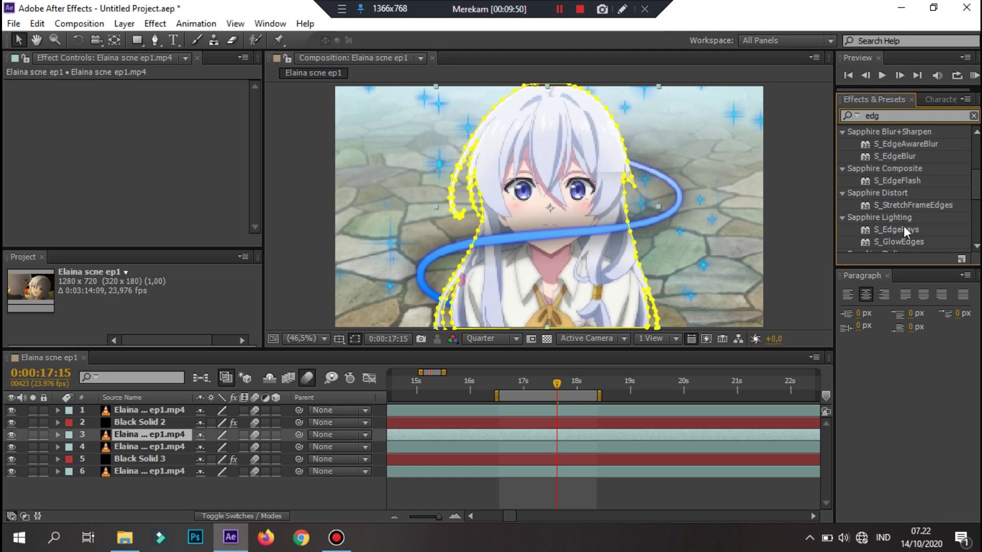
pyautogui.moveTo(764, 296); pyautogui.dragTo(604, 447)
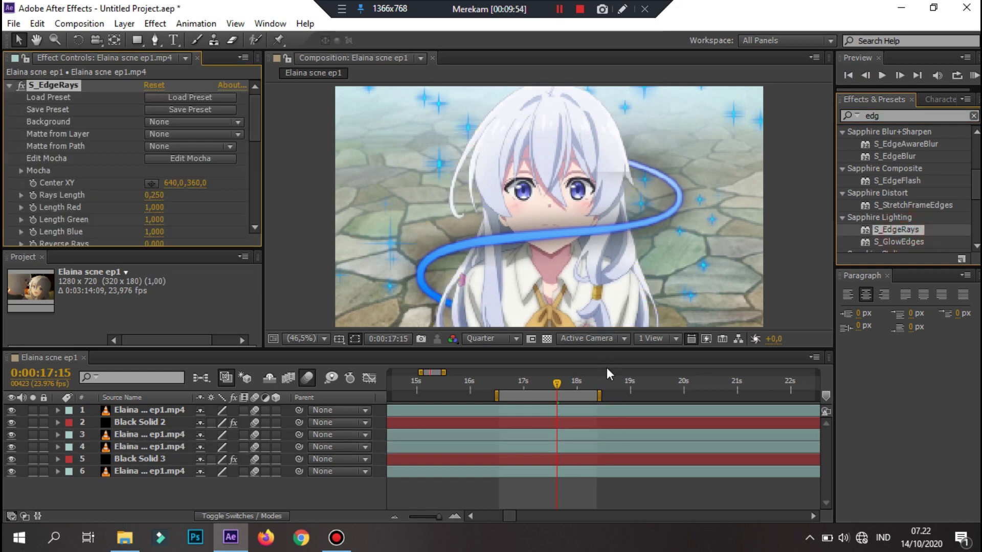
# Step: Set the edge-rays colour to a cyan-leaning blue
pyautogui.scroll(-2, 166, 206)
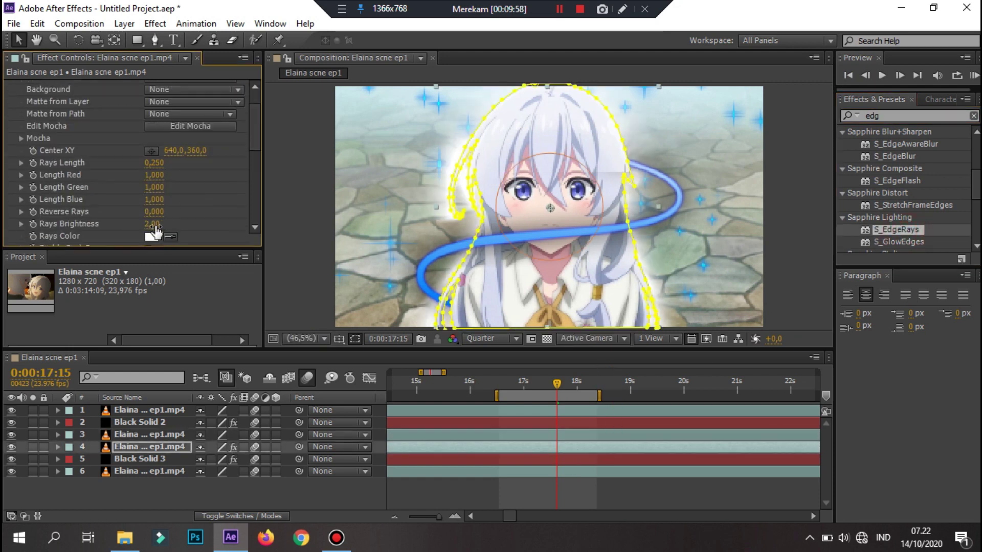
pyautogui.click(152, 236)
pyautogui.click(762, 261)
pyautogui.moveTo(781, 333)
pyautogui.mouseDown()
pyautogui.moveTo(781, 353)
pyautogui.moveTo(775, 334)
pyautogui.mouseUp()
pyautogui.press('Return')
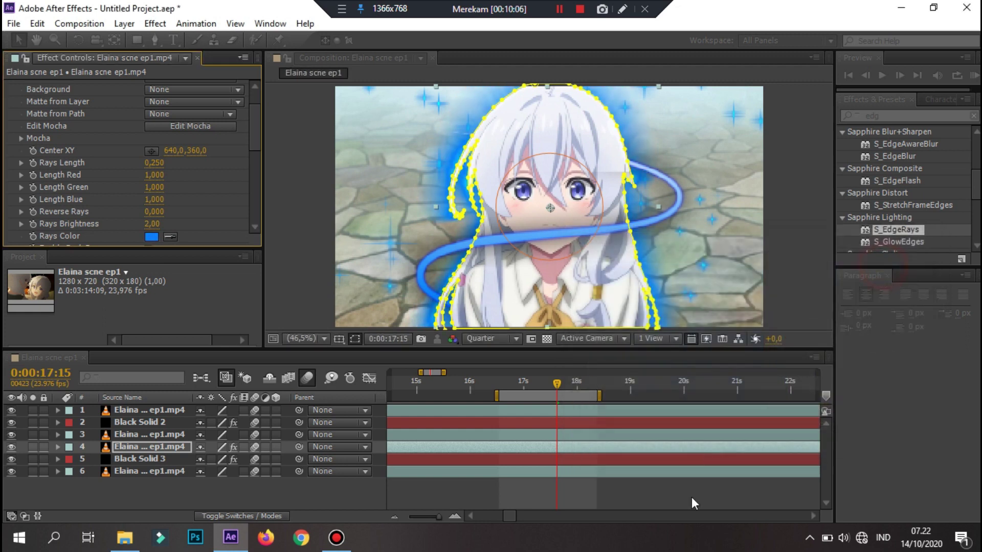
pyautogui.click(683, 480)
# Step: Lower the edge-ray brightness to 0,10, then nudge it up to about 0,30
pyautogui.click(152, 224)
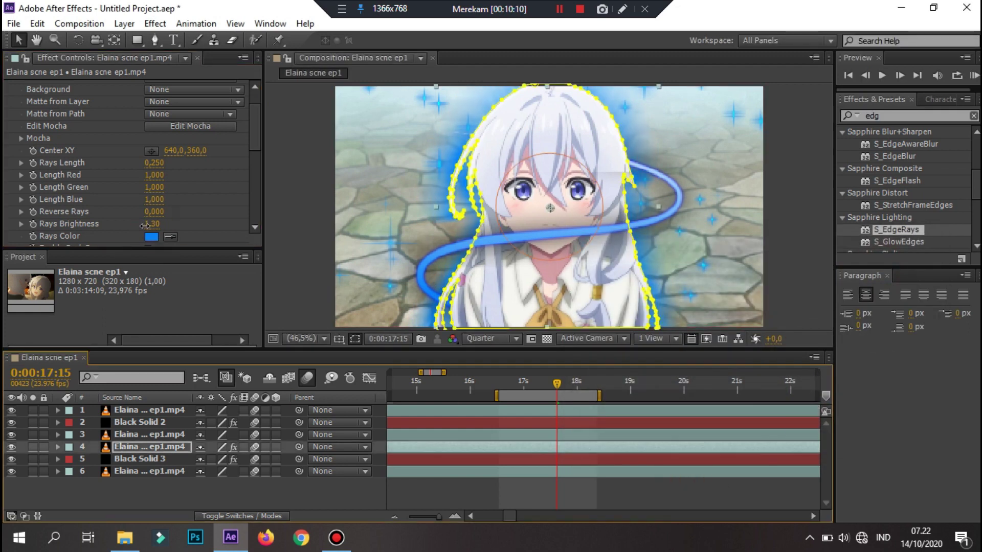
pyautogui.write('0,1')
pyautogui.press('Return')
pyautogui.moveTo(152, 224); pyautogui.dragTo(156, 230)
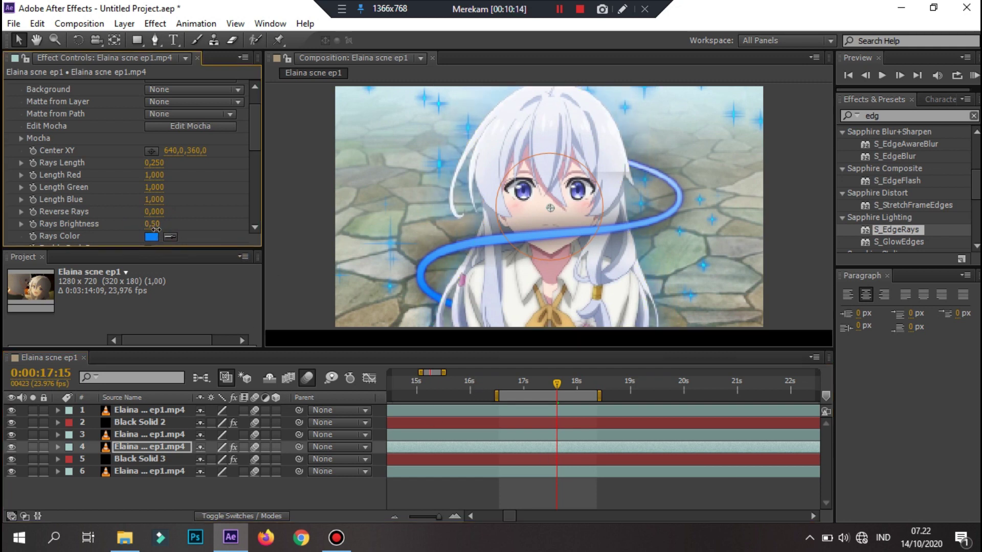
pyautogui.click(697, 493)
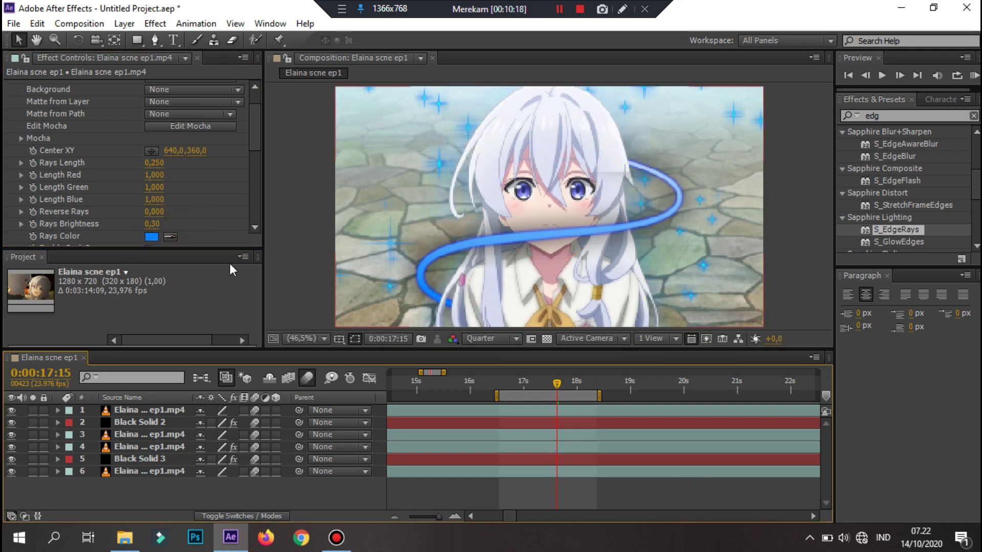
pyautogui.click(160, 224)
pyautogui.click(473, 491)
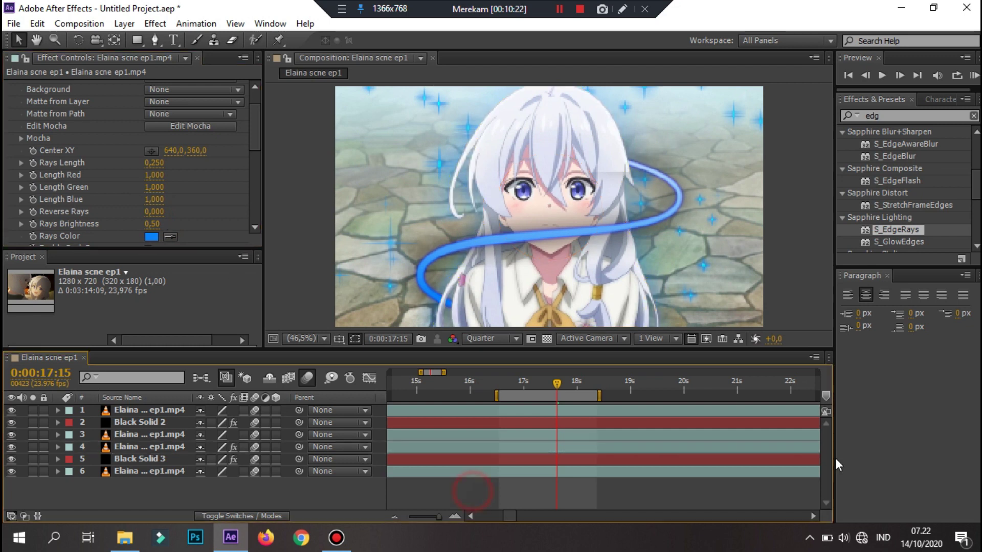
# Step: Preview the subtler edge rays and select the Star tool while checking the layers
pyautogui.click(973, 76)
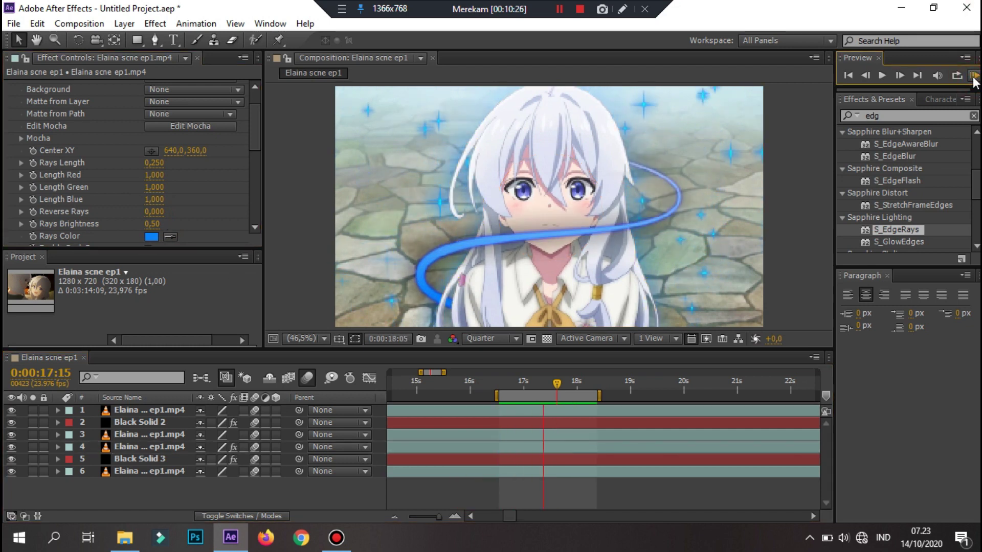
pyautogui.moveTo(137, 41); pyautogui.dragTo(189, 100)
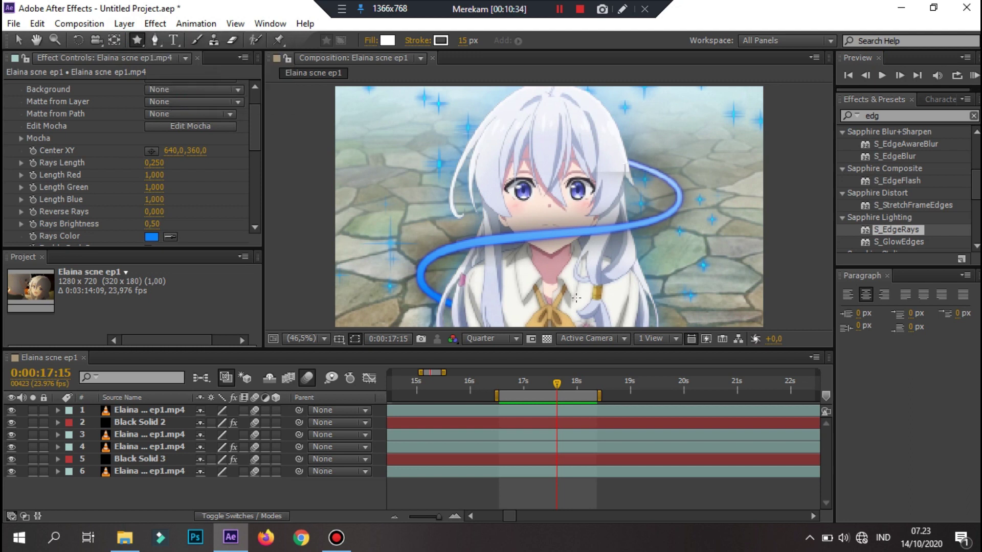
pyautogui.click(567, 412)
pyautogui.click(584, 443)
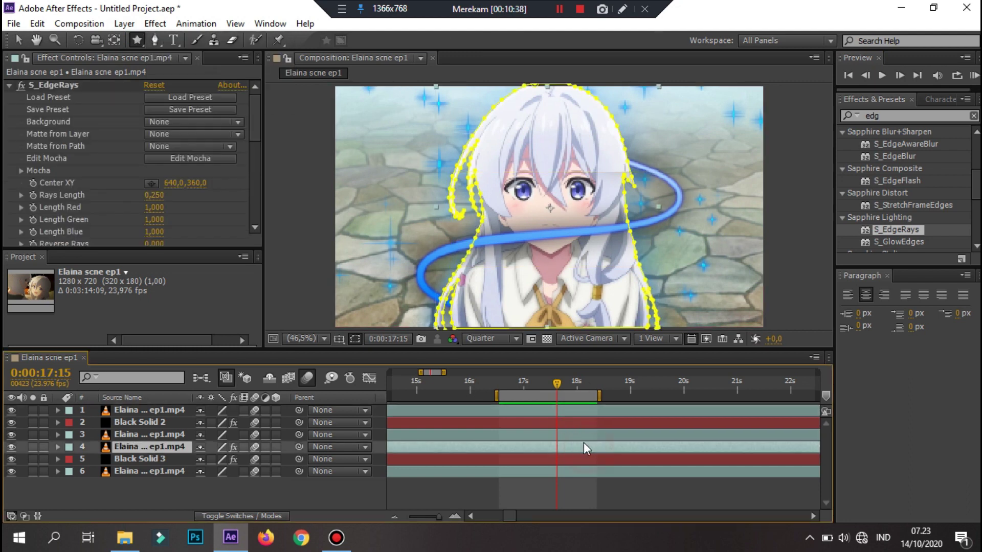
pyautogui.click(572, 433)
pyautogui.click(579, 444)
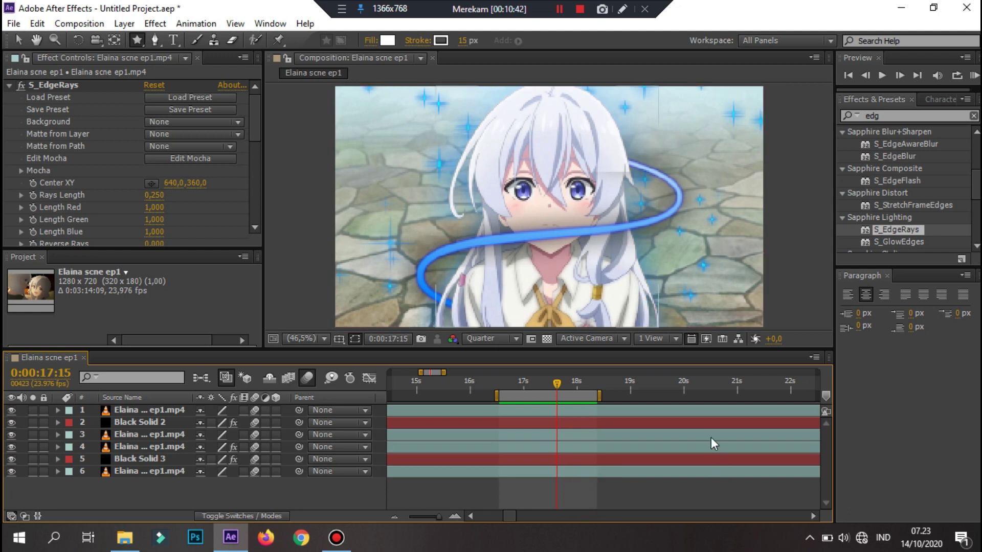
pyautogui.click(576, 434)
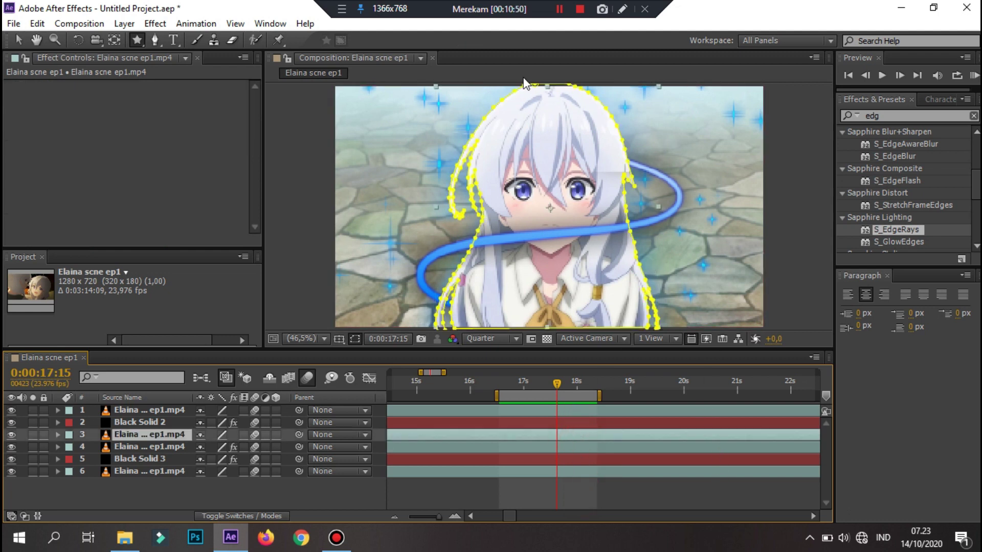
pyautogui.click(556, 413)
# Step: Return to the Selection tool and review layer 4's S_EdgeRays settings
pyautogui.press('v')
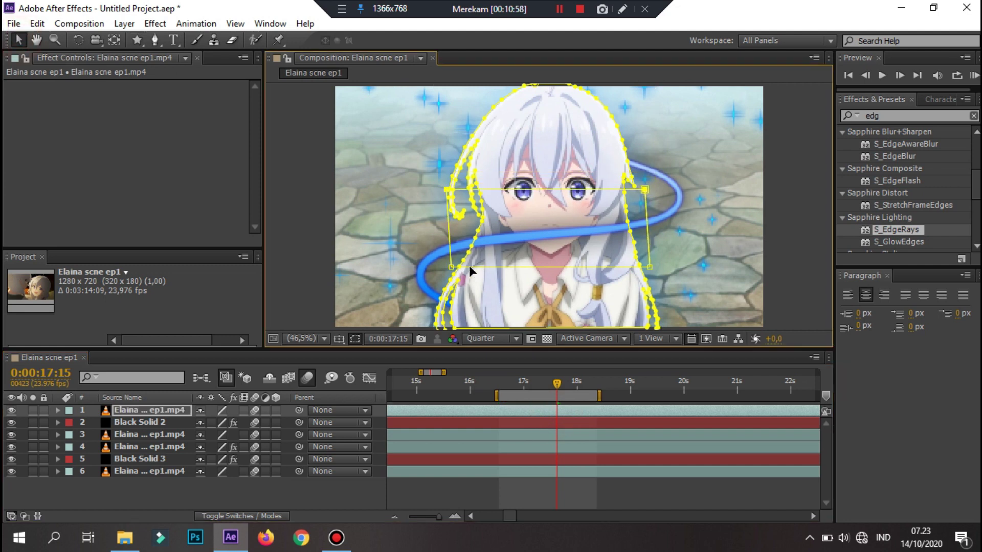
pyautogui.click(623, 478)
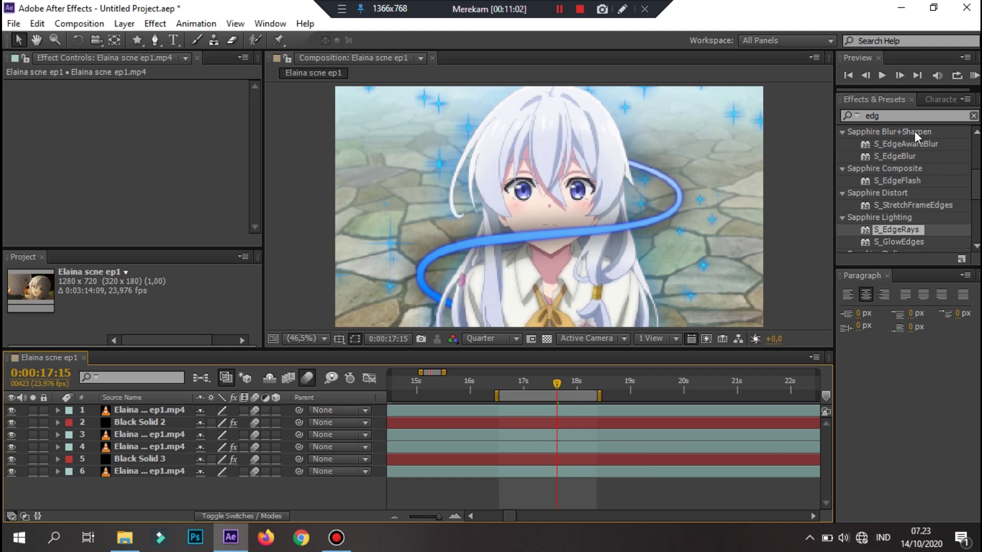
pyautogui.click(602, 436)
pyautogui.click(592, 446)
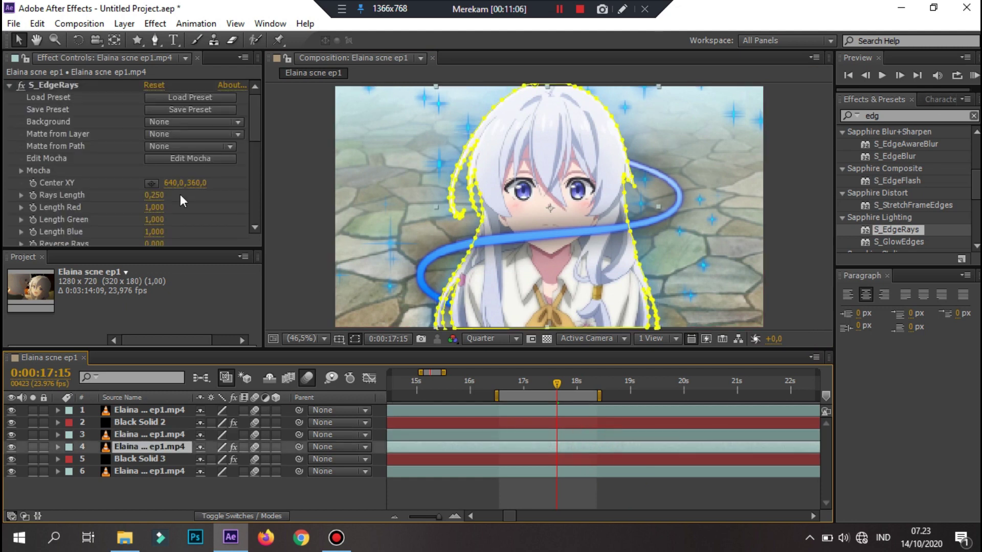
pyautogui.scroll(3, 166, 216)
pyautogui.click(603, 481)
# Step: Turn on the proportional grid and draw a star over the character's face
pyautogui.press('q')
pyautogui.click(339, 340)
pyautogui.click(364, 375)
pyautogui.moveTo(550, 206); pyautogui.dragTo(594, 258)
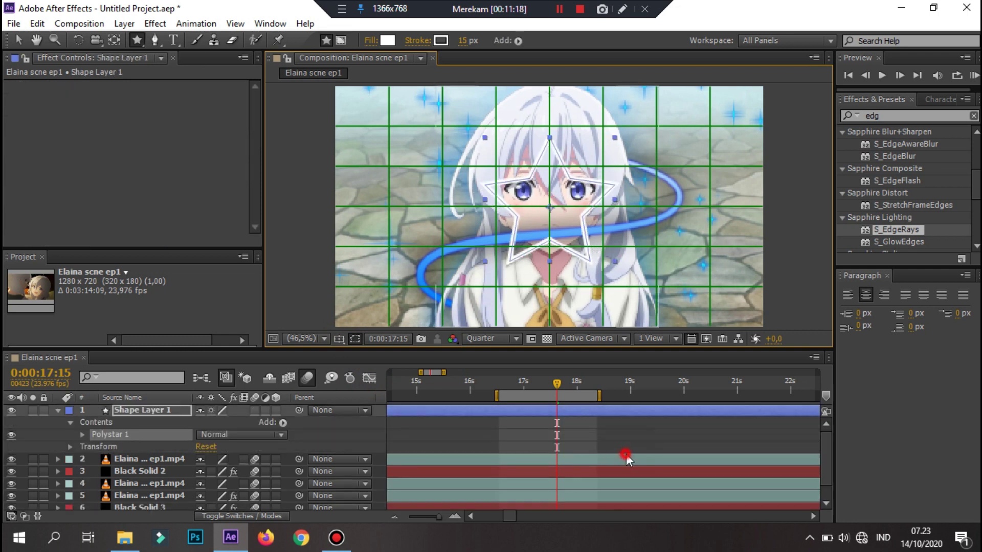
pyautogui.click(627, 459)
# Step: Inspect effects on Black Solid 2 and the clip layers, including Glow and S_DropShadow
pyautogui.click(614, 435)
pyautogui.click(615, 444)
pyautogui.click(615, 455)
pyautogui.click(612, 447)
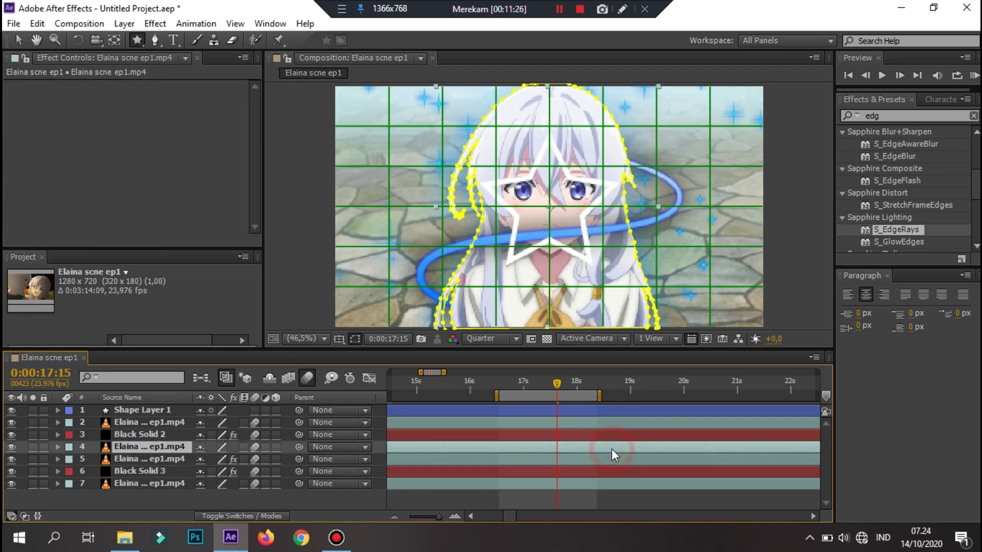
pyautogui.click(604, 435)
pyautogui.scroll(-3, 97, 148)
pyautogui.scroll(-5, 97, 149)
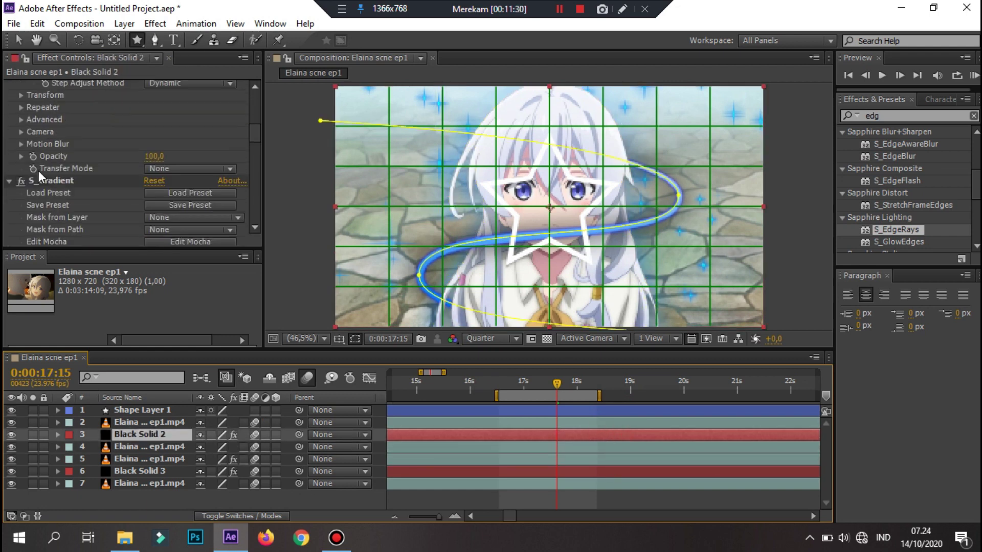
pyautogui.scroll(-5, 39, 170)
pyautogui.scroll(-3, 81, 171)
pyautogui.click(45, 159)
pyautogui.scroll(-3, 80, 168)
pyautogui.scroll(-3, 77, 171)
pyautogui.click(74, 175)
# Step: Move the blue star to the upper right and its layer beneath Black Solid 3
pyautogui.click(546, 409)
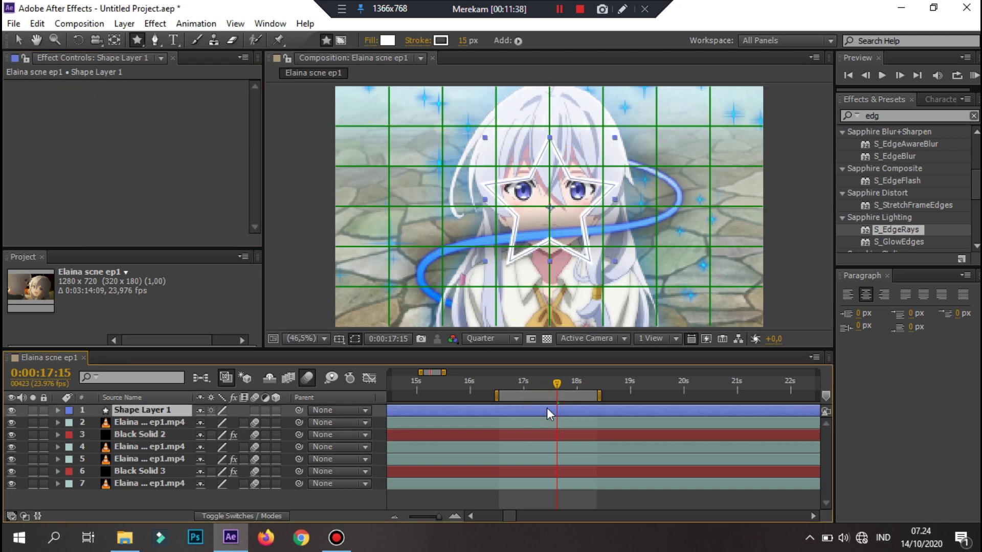
pyautogui.rightClick(592, 410)
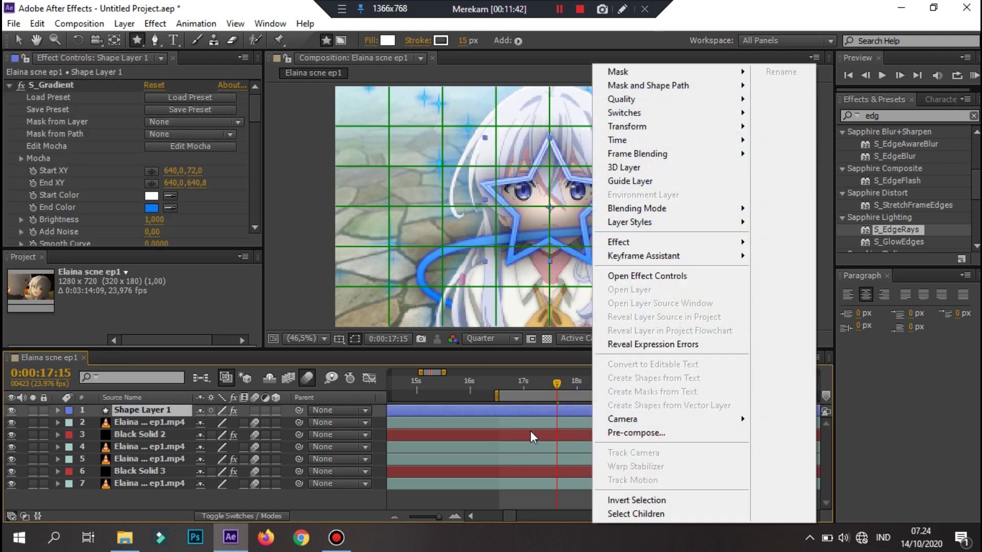
pyautogui.click(574, 277)
pyautogui.click(19, 40)
pyautogui.moveTo(585, 219); pyautogui.dragTo(695, 207)
pyautogui.moveTo(125, 413); pyautogui.dragTo(158, 474)
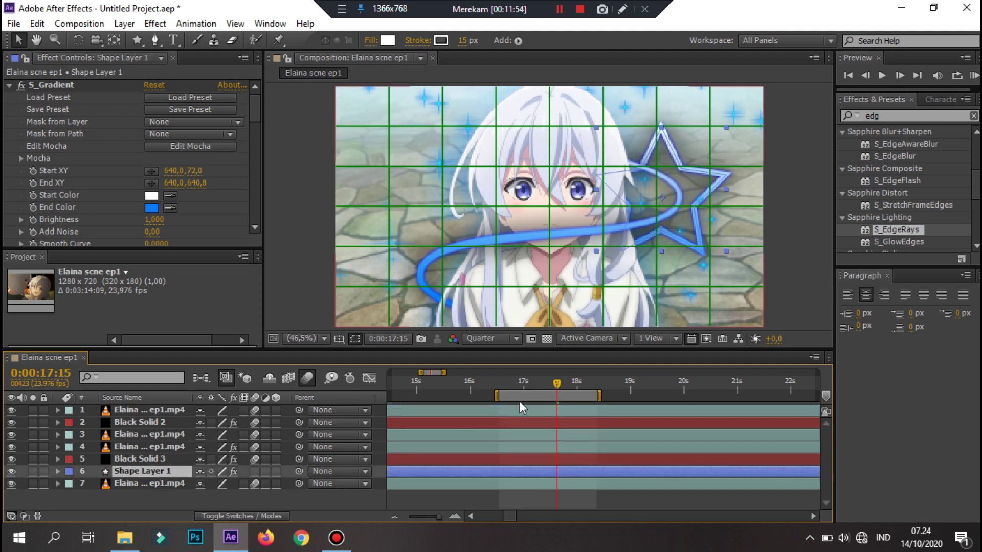
# Step: Keyframe the star's Rotation from 0° at 0:00:16:12 to 120° at 0:00:18:10
pyautogui.click(496, 385)
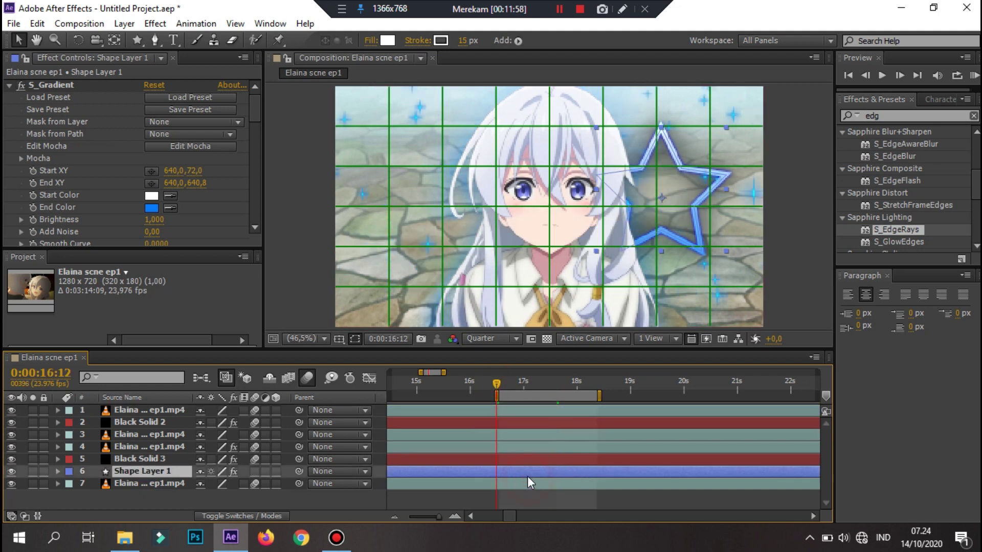
pyautogui.press('r')
pyautogui.click(601, 383)
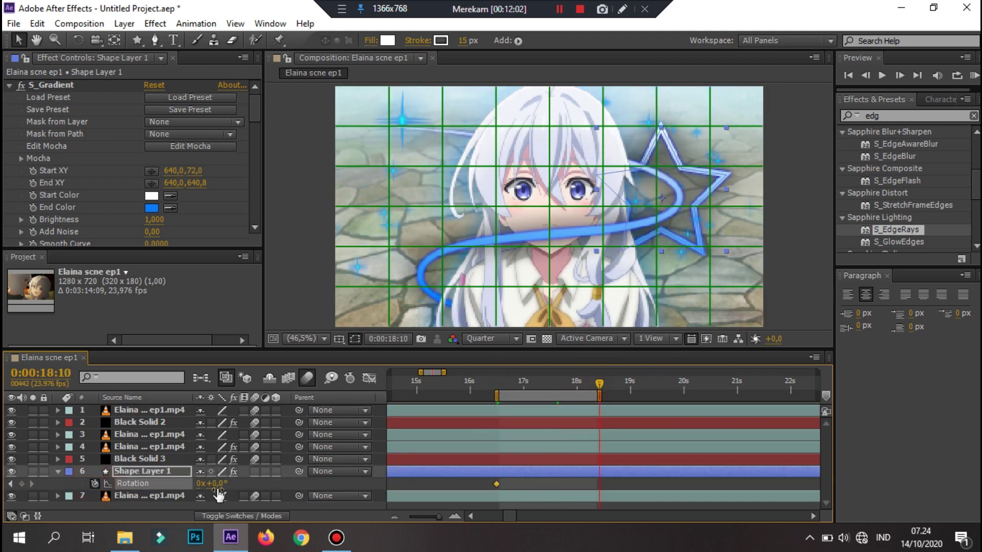
pyautogui.write('0')
pyautogui.click(253, 474)
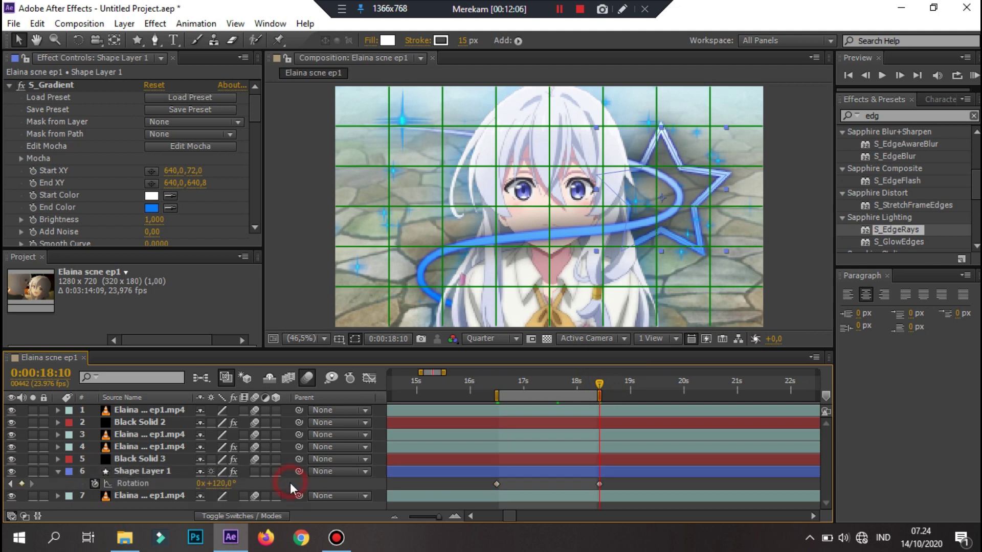
# Step: Preview the star rotation and duplicate the star layer
pyautogui.press('space')
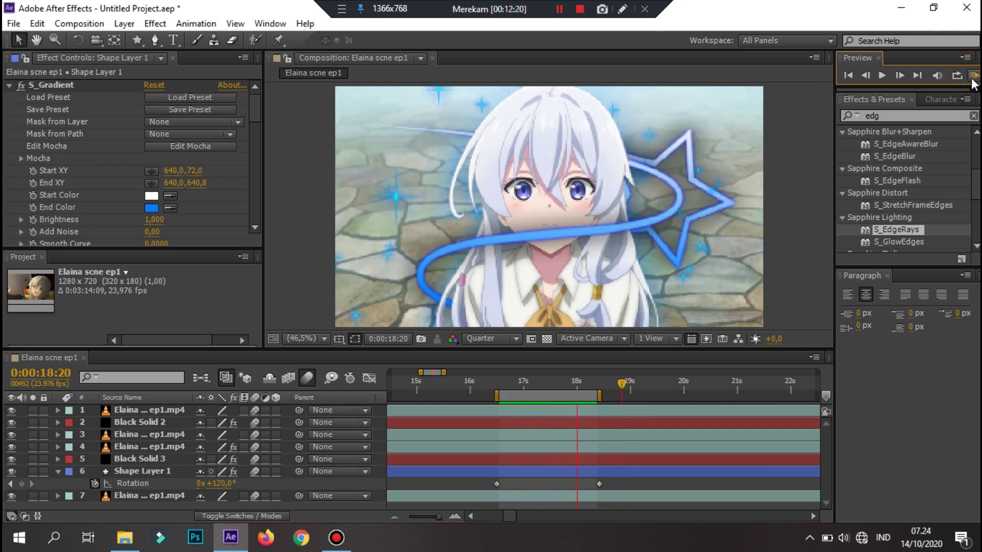
pyautogui.press('space')
pyautogui.click(614, 473)
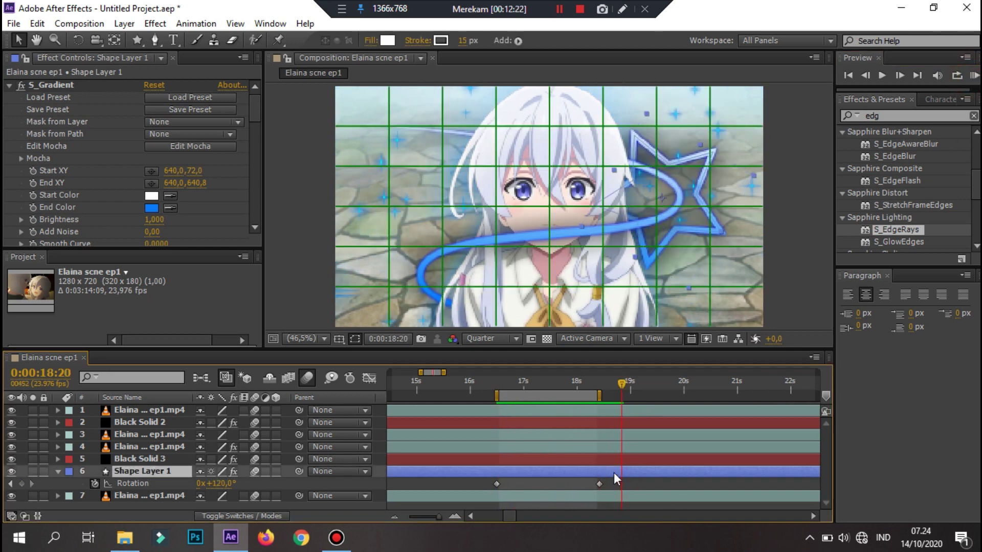
pyautogui.hotkey('ctrl', 'd')
# Step: Move the copied star to the lower left of the frame and preview the clip
pyautogui.moveTo(682, 145); pyautogui.dragTo(431, 309)
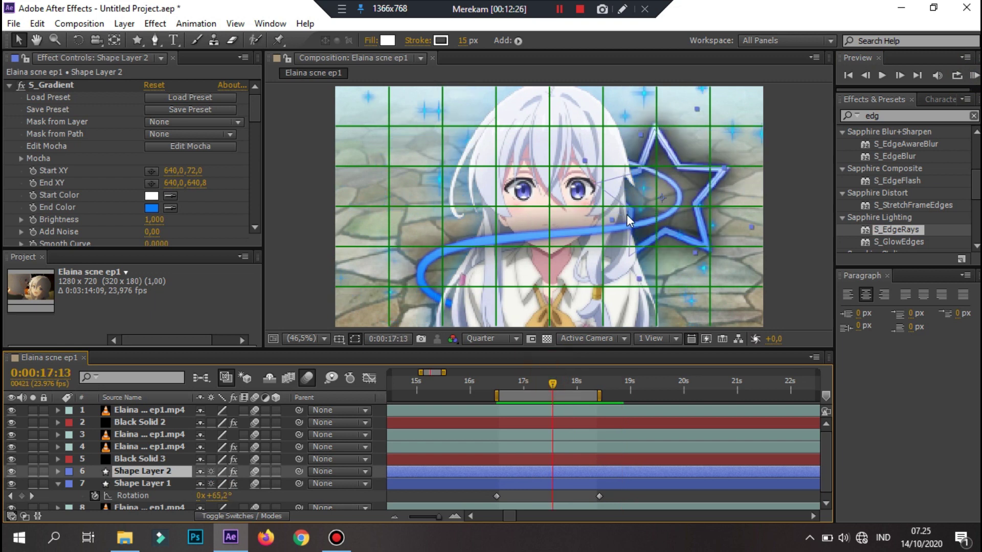
pyautogui.click(653, 502)
pyautogui.click(973, 77)
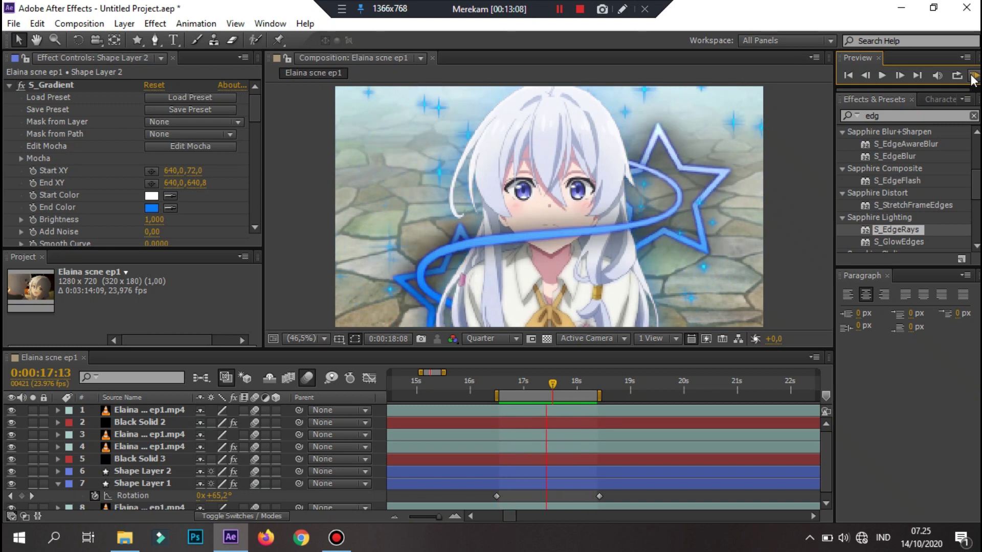
# Step: Stop the preview at 0:00:18:03 and turn off the proportional grid overlay
pyautogui.click(587, 367)
pyautogui.click(584, 381)
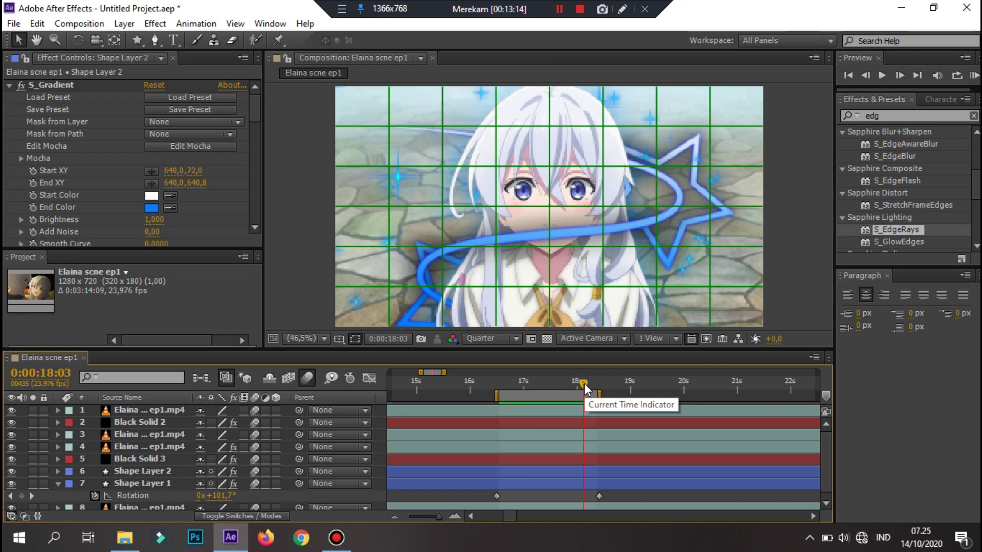
pyautogui.click(338, 339)
pyautogui.click(358, 372)
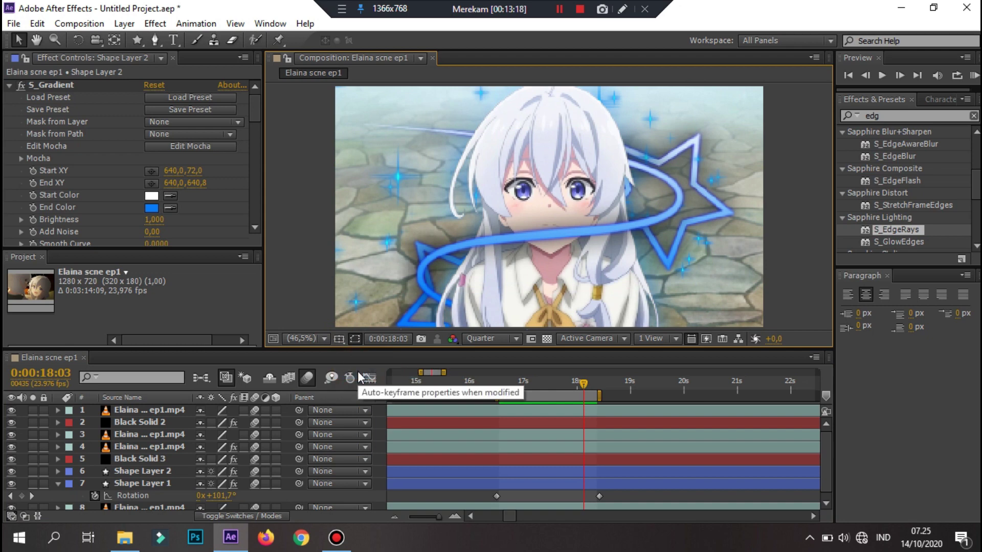